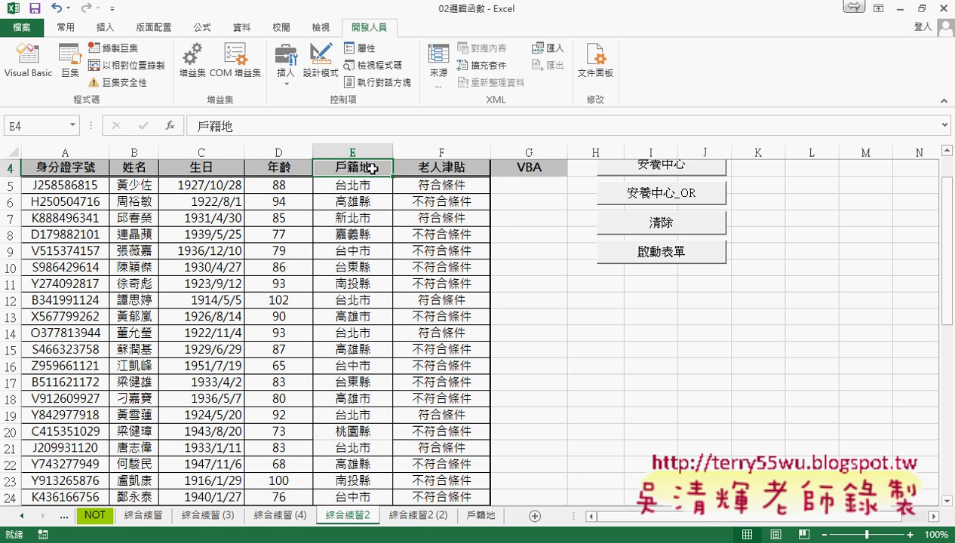
Clear the old place names from A1:A10 on the 戶籍地 sheet
left_click(485, 516)
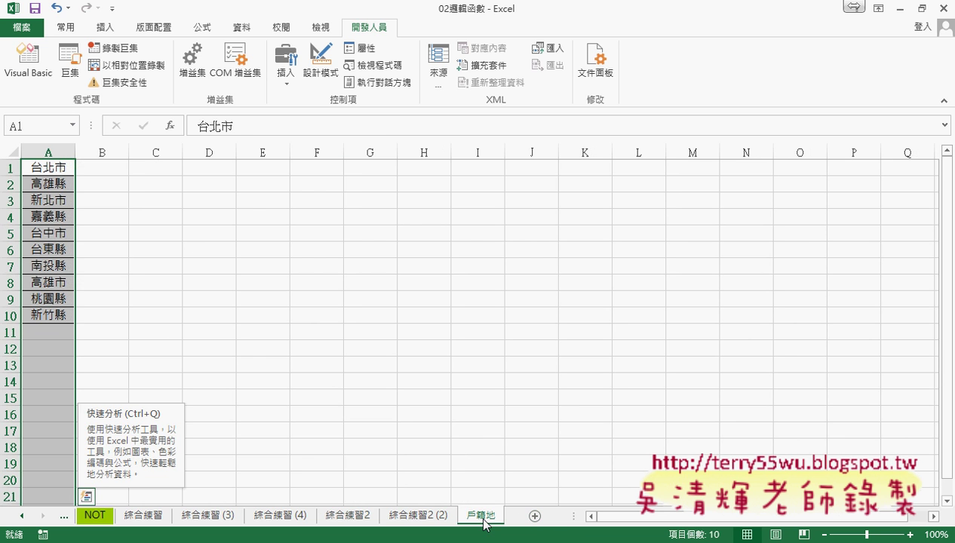
left_click(53, 315)
left_click_drag(49, 167, 57, 322)
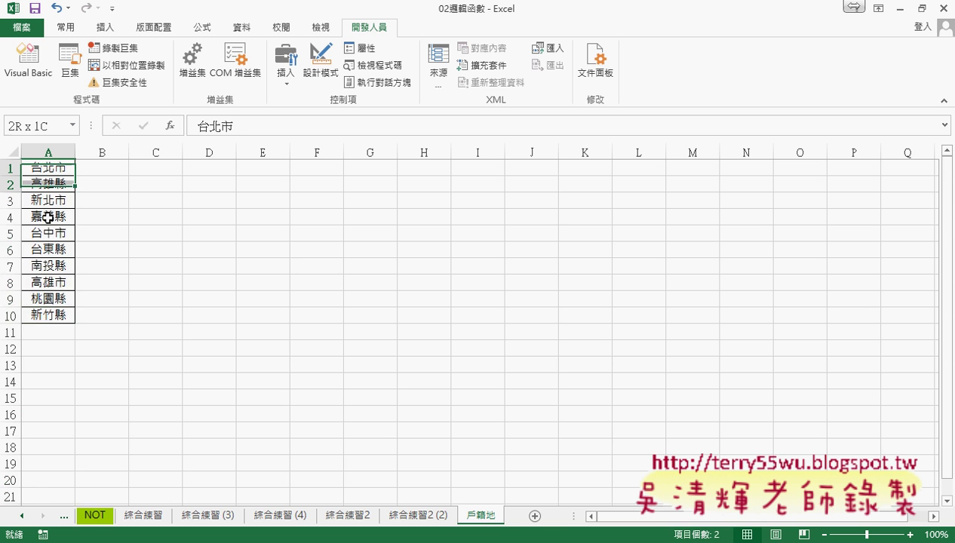
key("Delete")
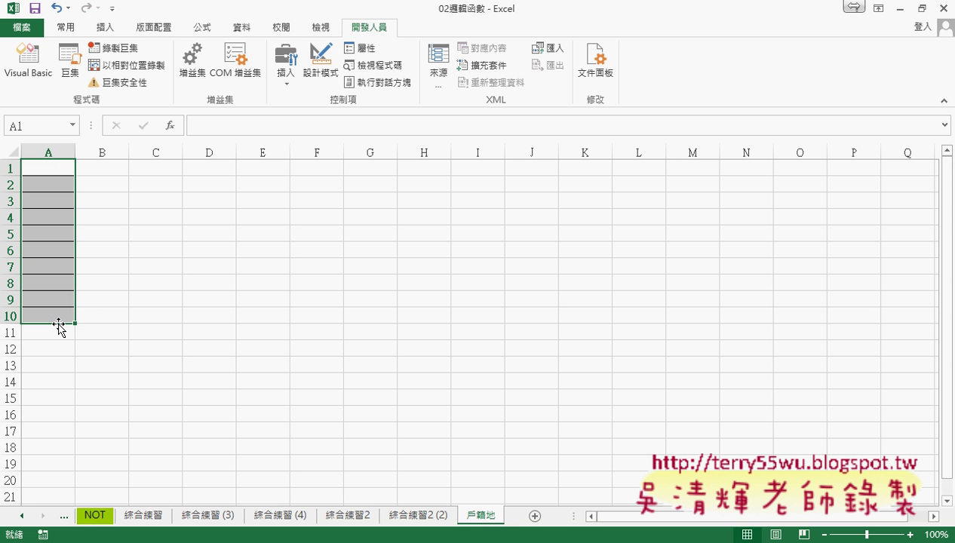
Copy the 戶籍地 values in E5:E35 of 綜合練習2 and paste them into A1 of 戶籍地
left_click(358, 516)
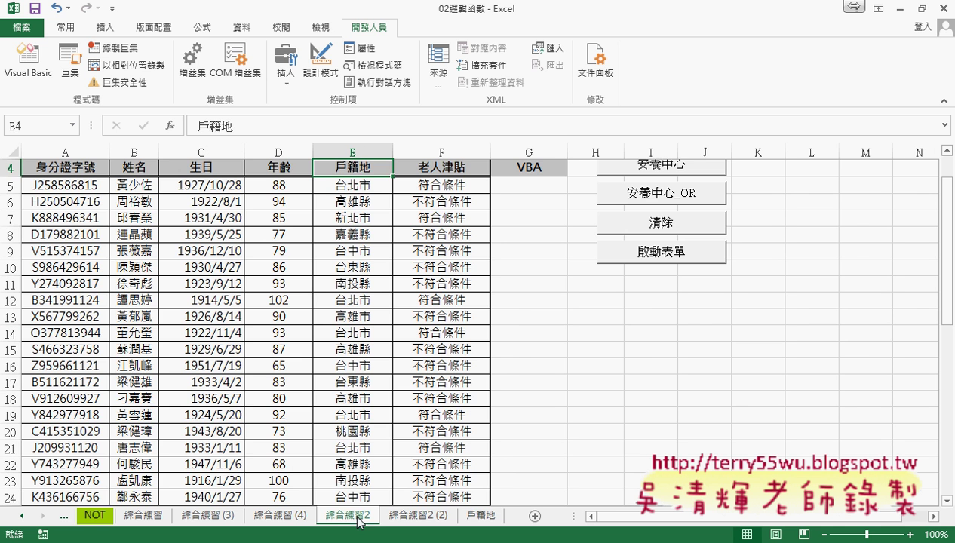
left_click(354, 184)
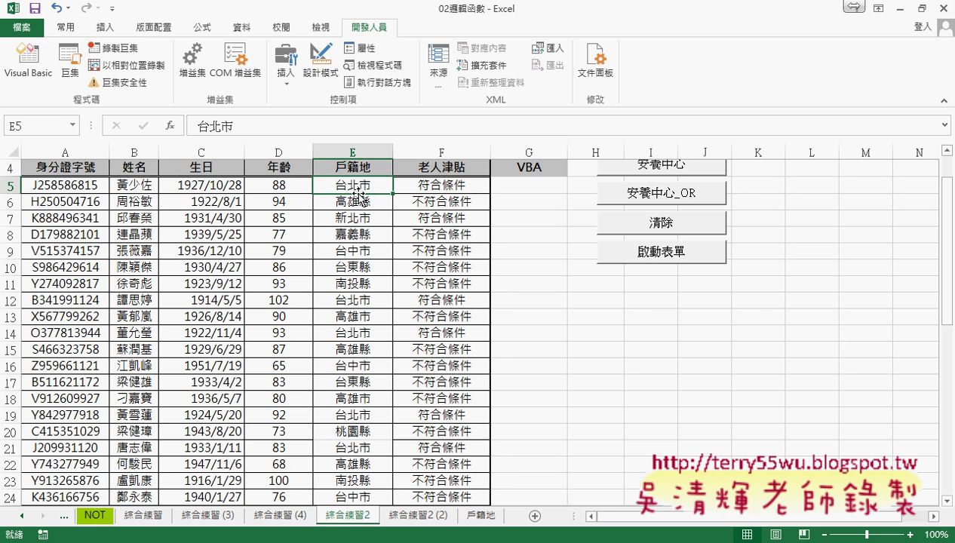
scroll(375, 363, "down", 5)
scroll(359, 377, "down", 1)
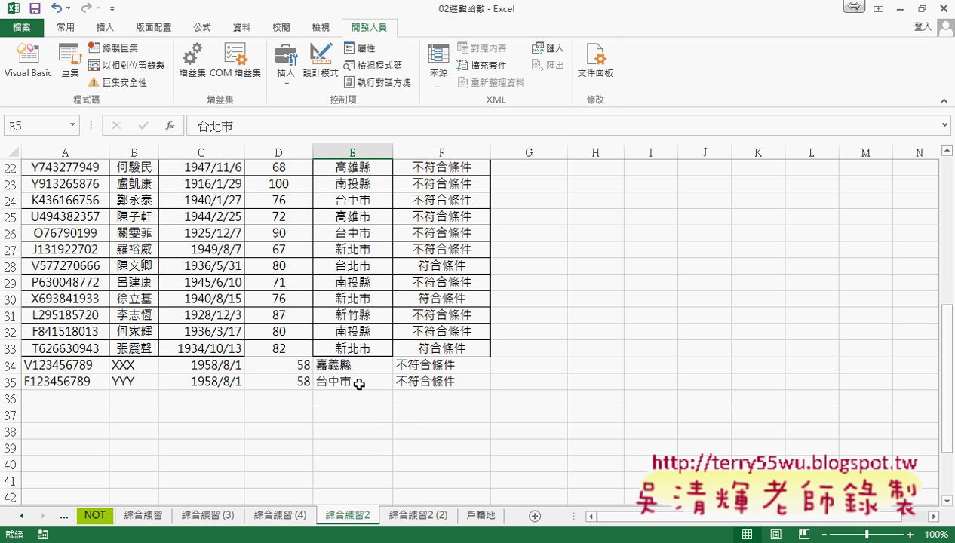
left_click(359, 384, "shift")
key("ctrl+c")
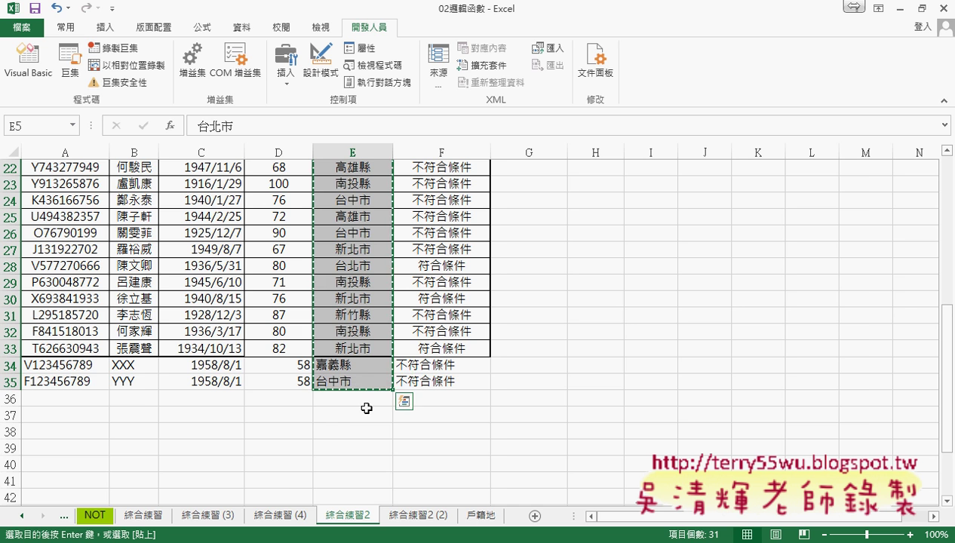
left_click(479, 515)
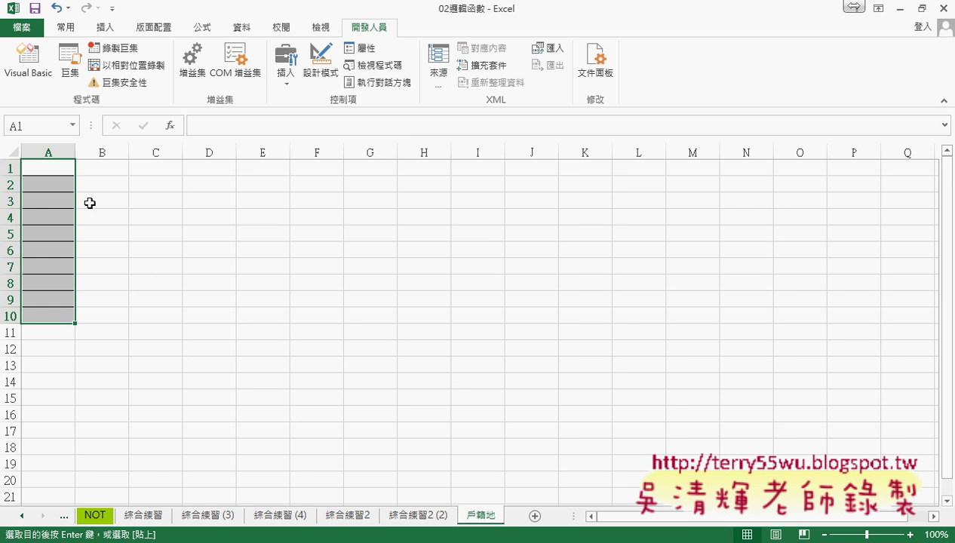
left_click(46, 169)
key("ctrl+v")
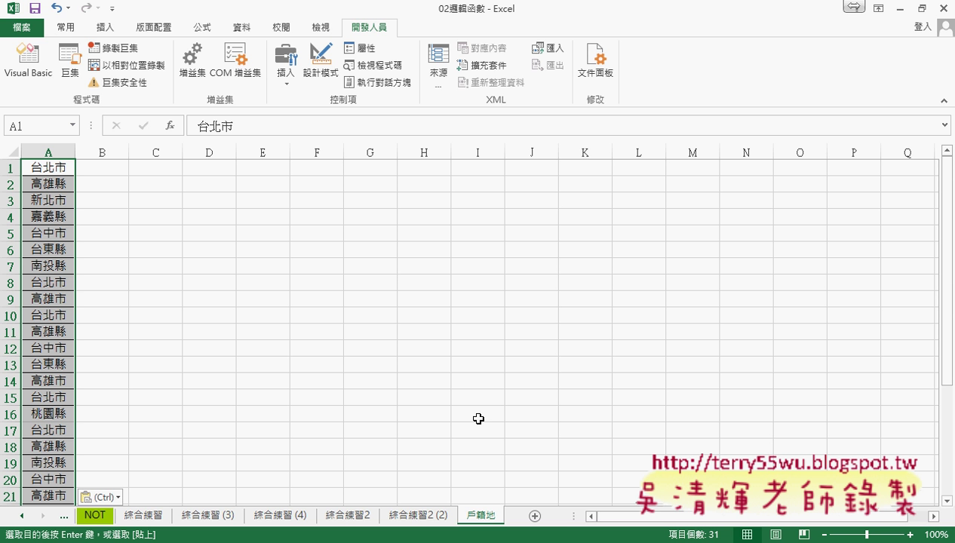
Remove duplicates from column A with 'My data has headers' unchecked, leaving ten names in A1:A10
left_click(243, 29)
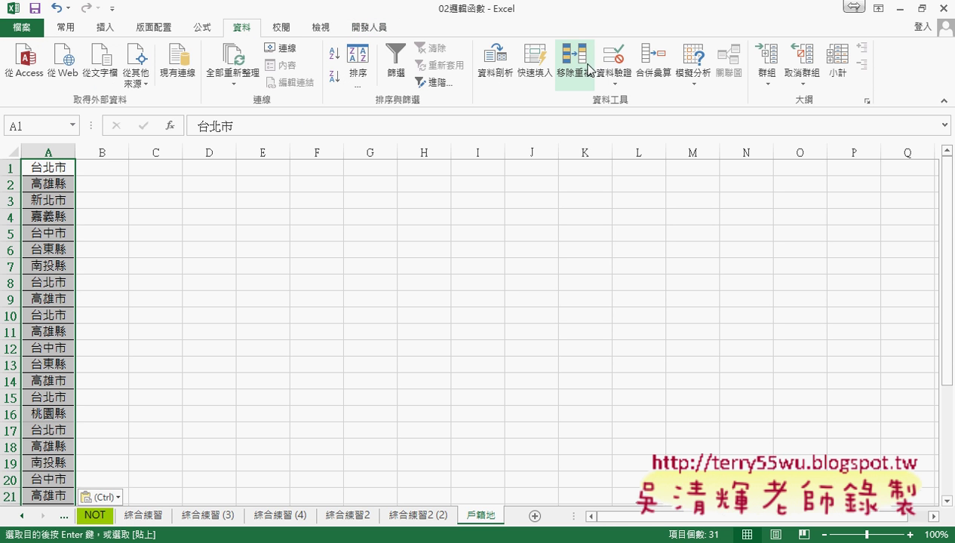
left_click(587, 76)
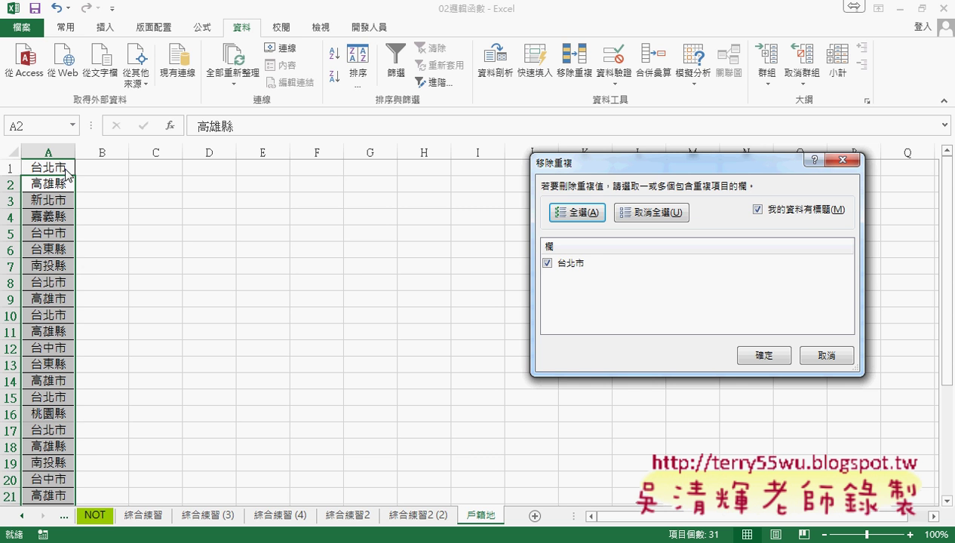
left_click(758, 209)
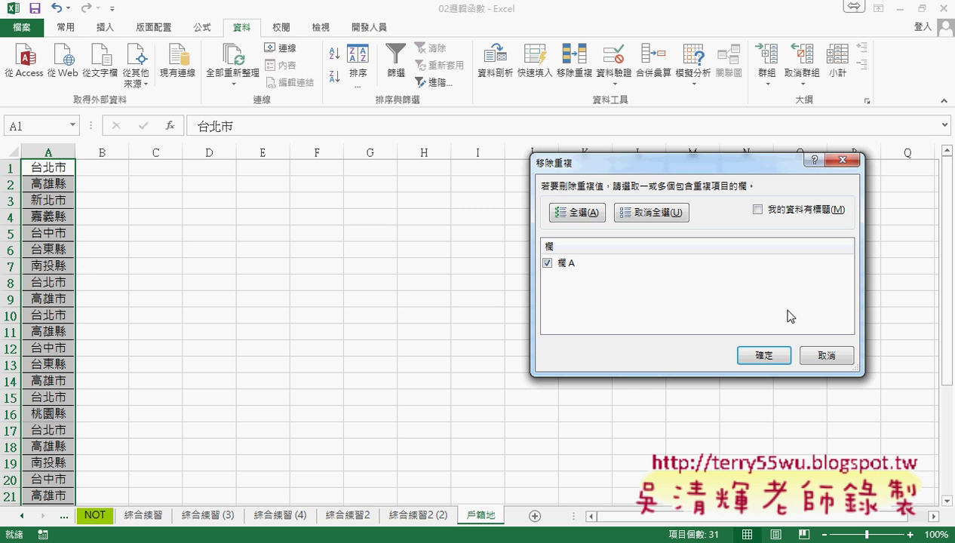
left_click(771, 351)
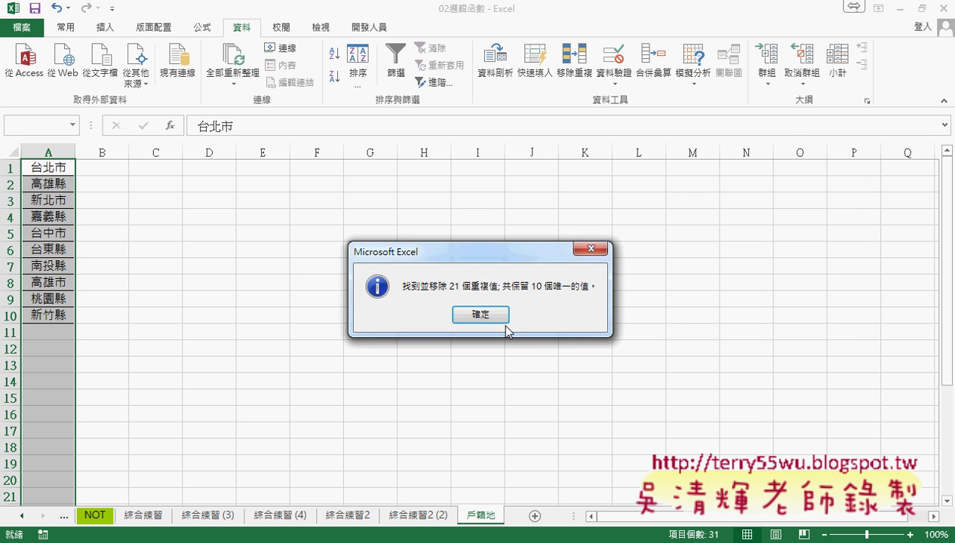
left_click(492, 323)
left_click_drag(64, 167, 70, 312)
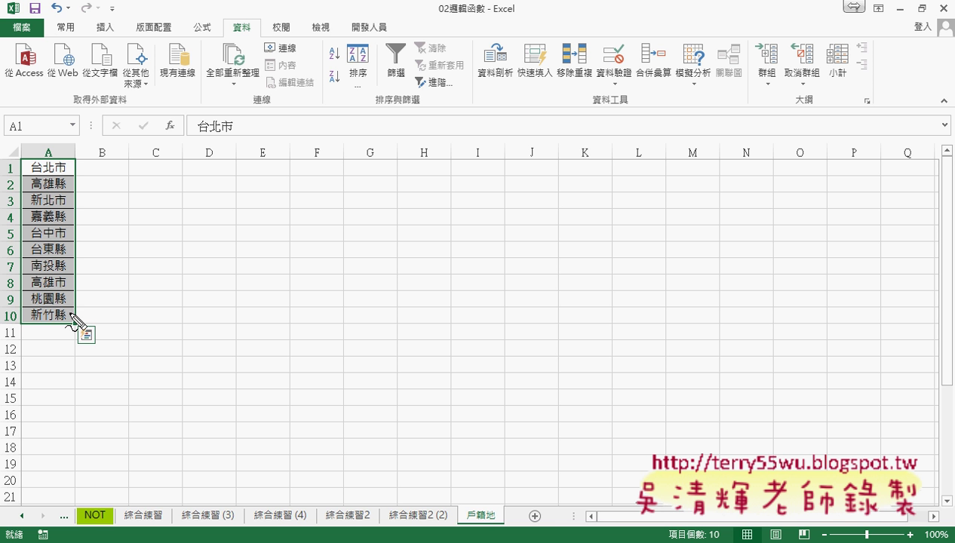
Select the ten unique place names A1:A10 on the 戶籍地 sheet
left_click_drag(494, 528, 507, 516)
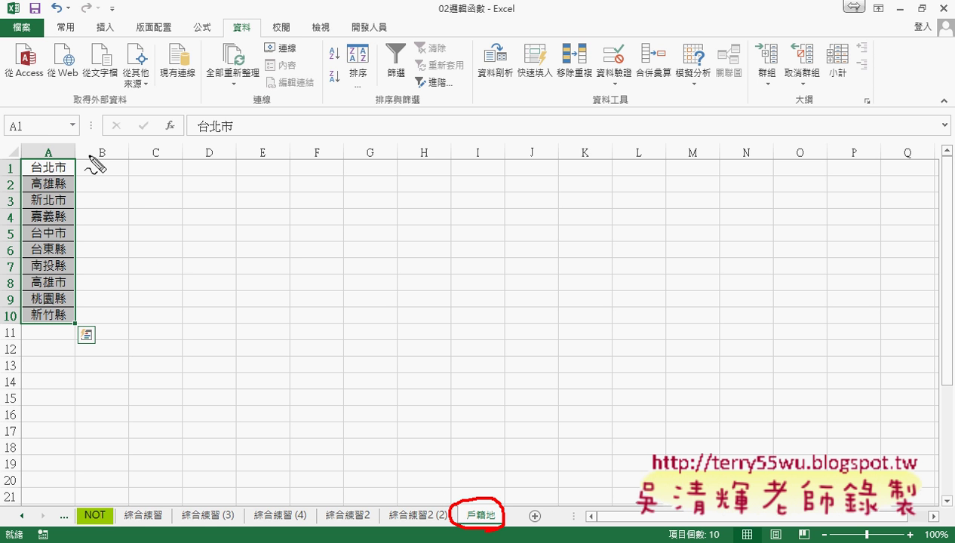
left_click_drag(12, 156, 23, 179)
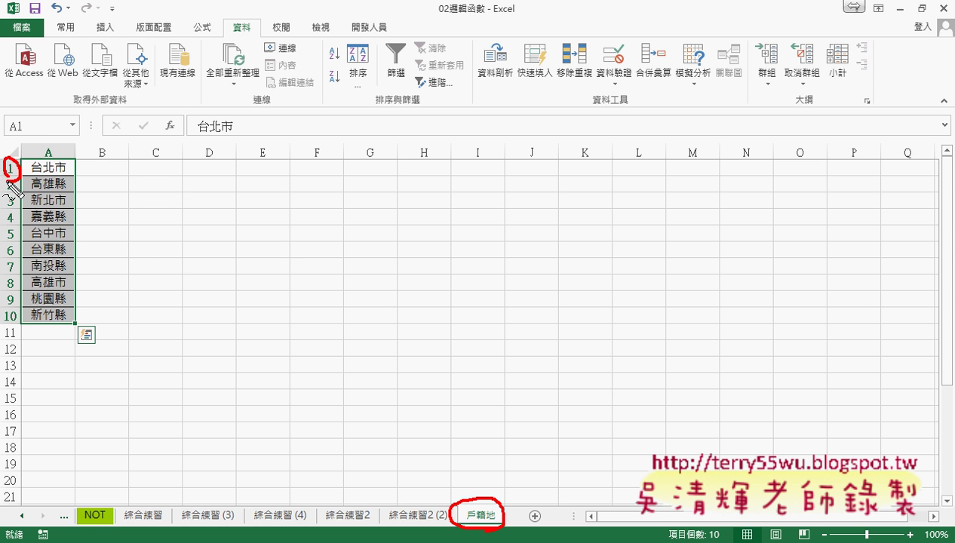
mouse_move(15, 306)
left_mouse_down()
mouse_move(11, 325)
mouse_move(16, 319)
left_mouse_up()
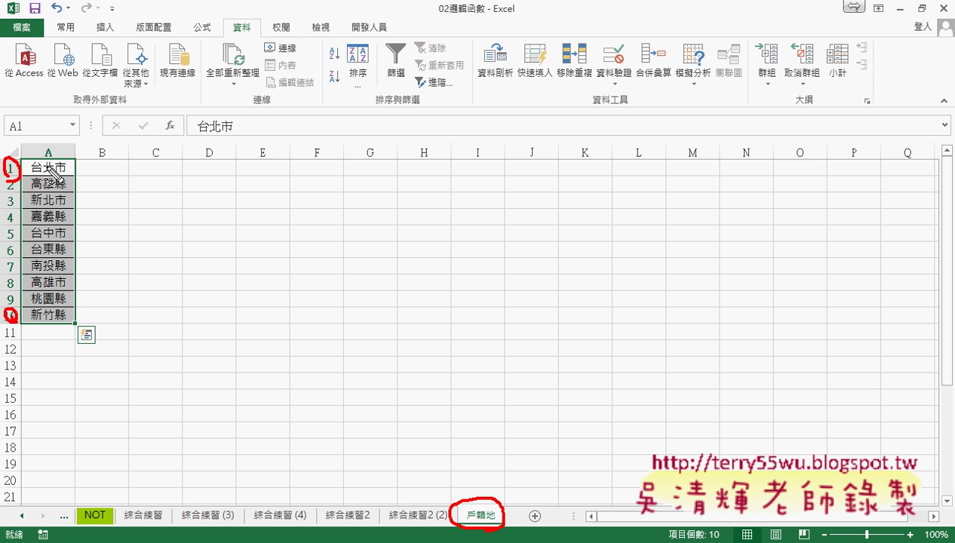
mouse_move(64, 145)
left_mouse_down()
mouse_move(39, 148)
mouse_move(68, 151)
left_mouse_up()
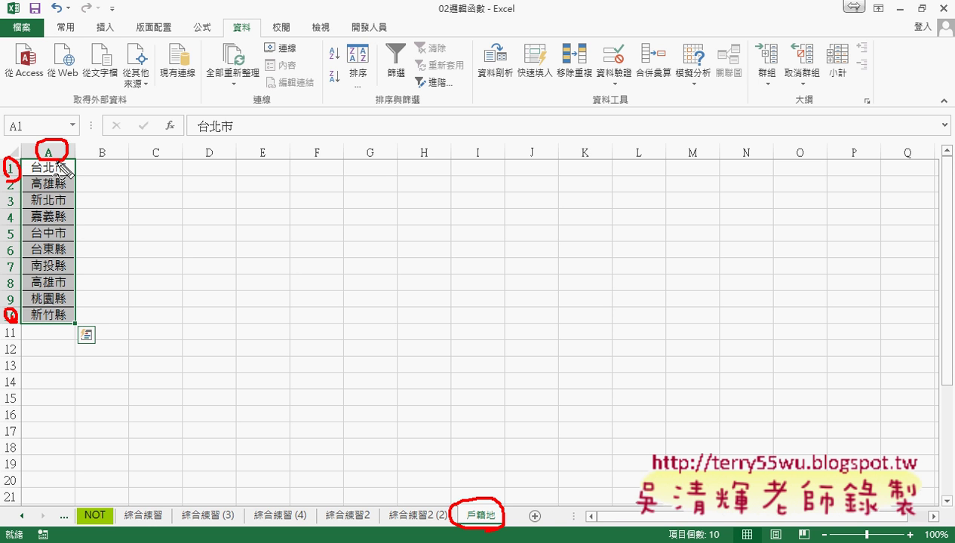
key("Escape")
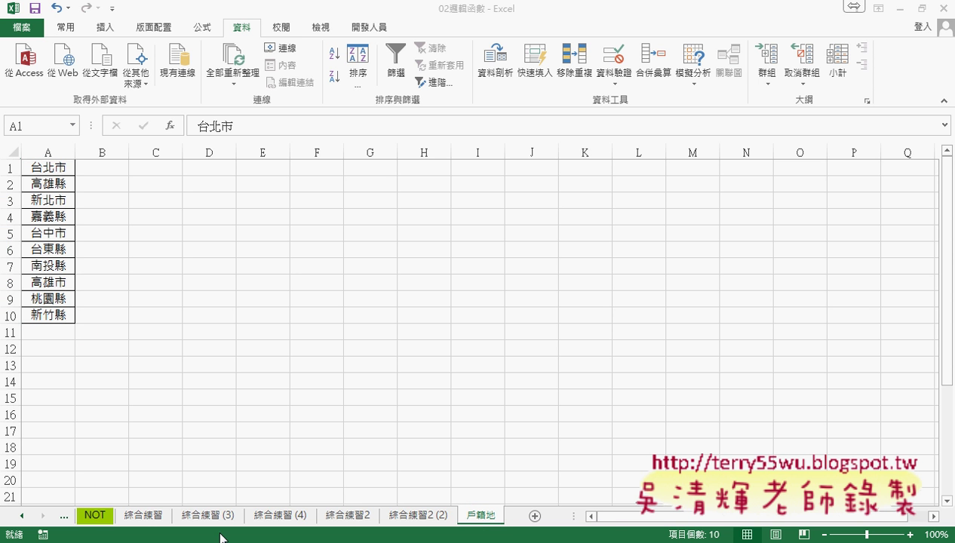
key("ctrl+shift+Down")
Return to the 綜合練習2 sheet with the Developer tools showing
left_click(417, 518)
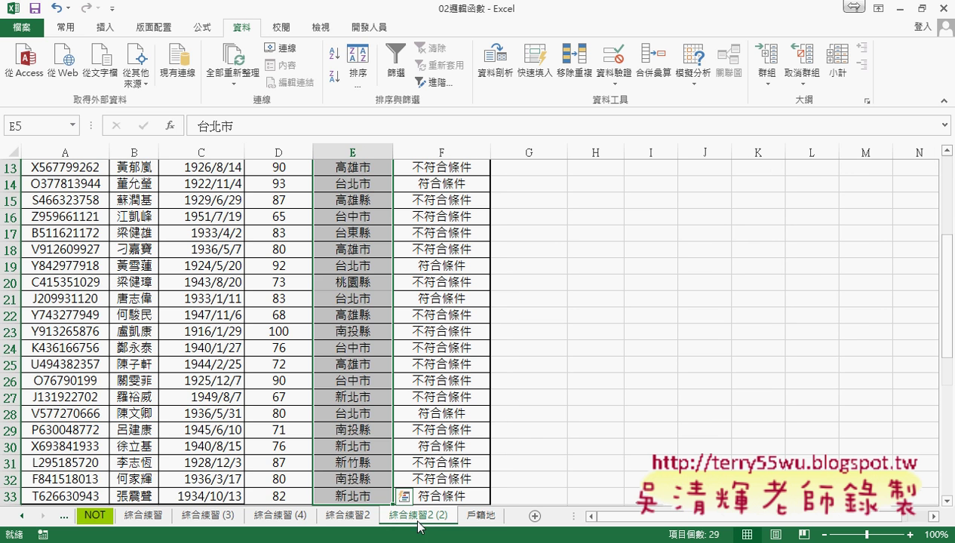
left_click(336, 519)
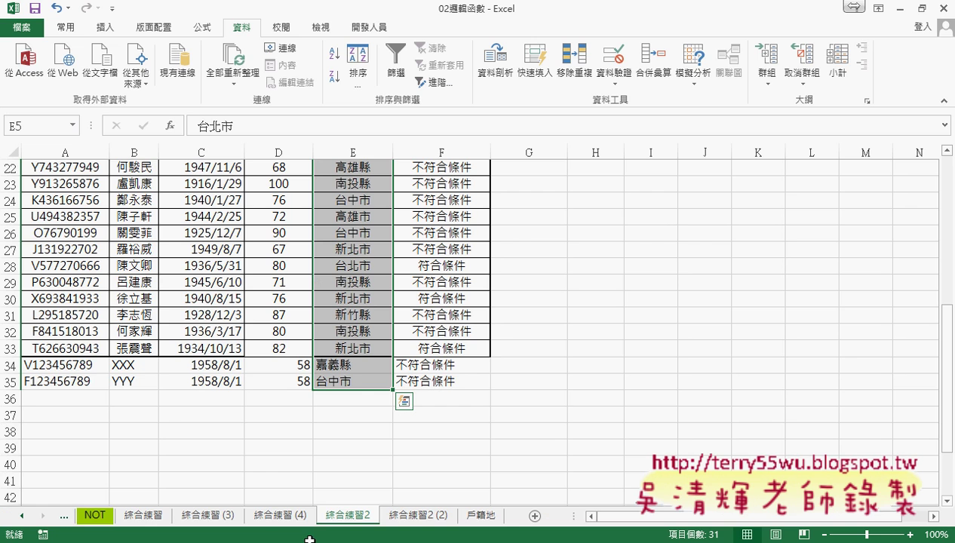
left_click(369, 28)
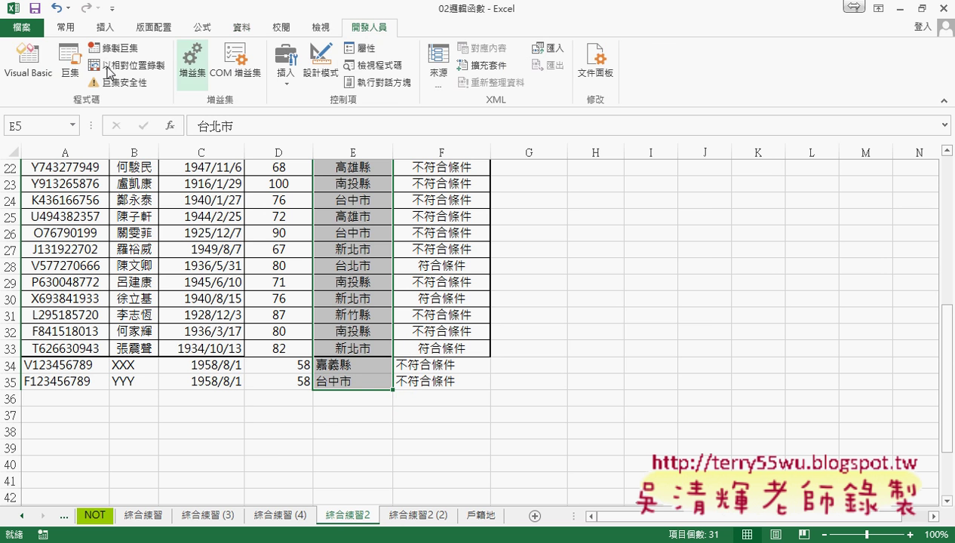
Open the VBA editor on the home UserForm's code and widen the code window
left_click(29, 60)
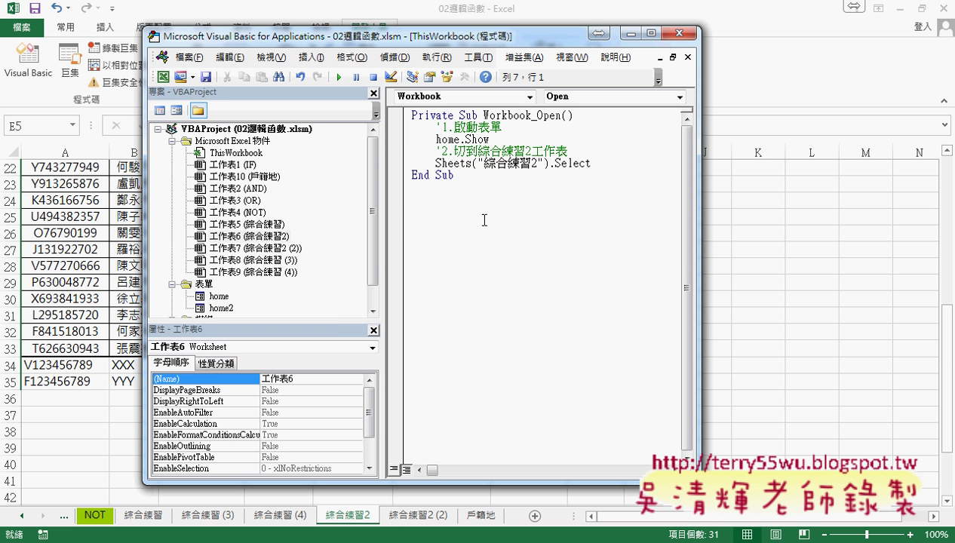
double_click(220, 297)
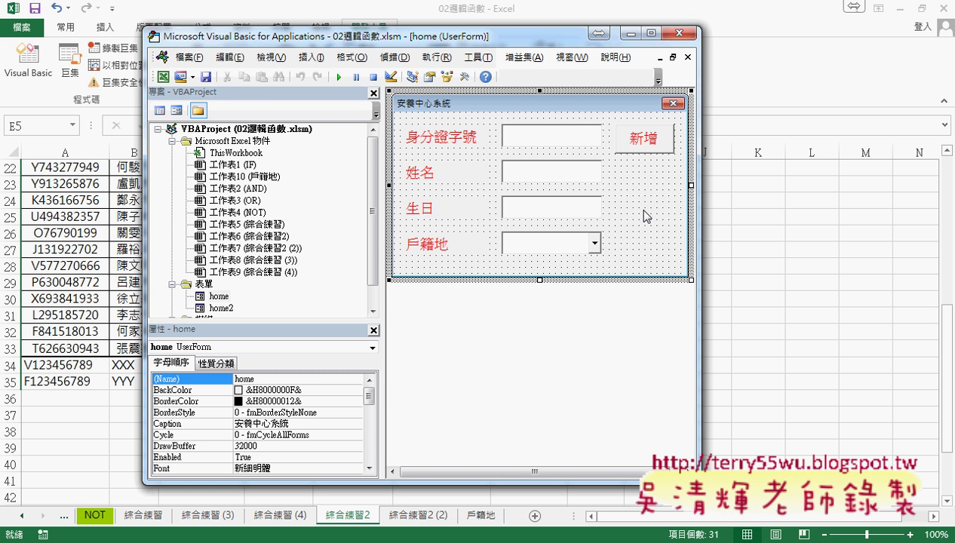
double_click(646, 217)
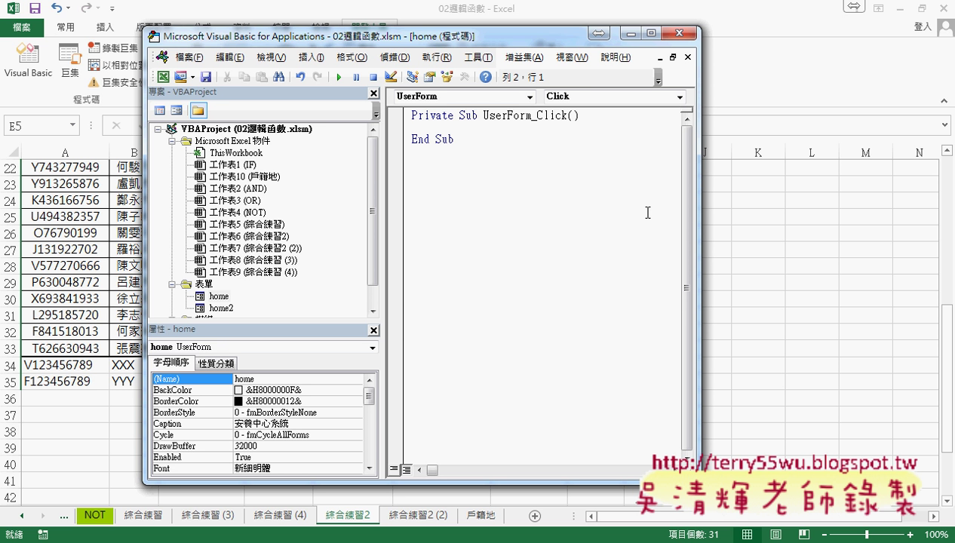
left_click_drag(701, 217, 825, 229)
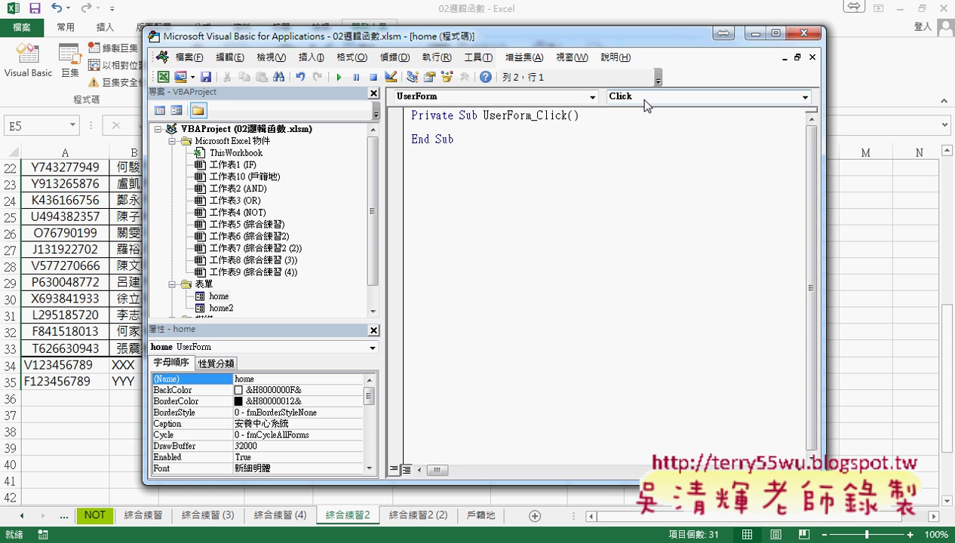
Choose the Activate event from the procedure list to insert an empty UserForm_Activate stub
left_click(645, 104)
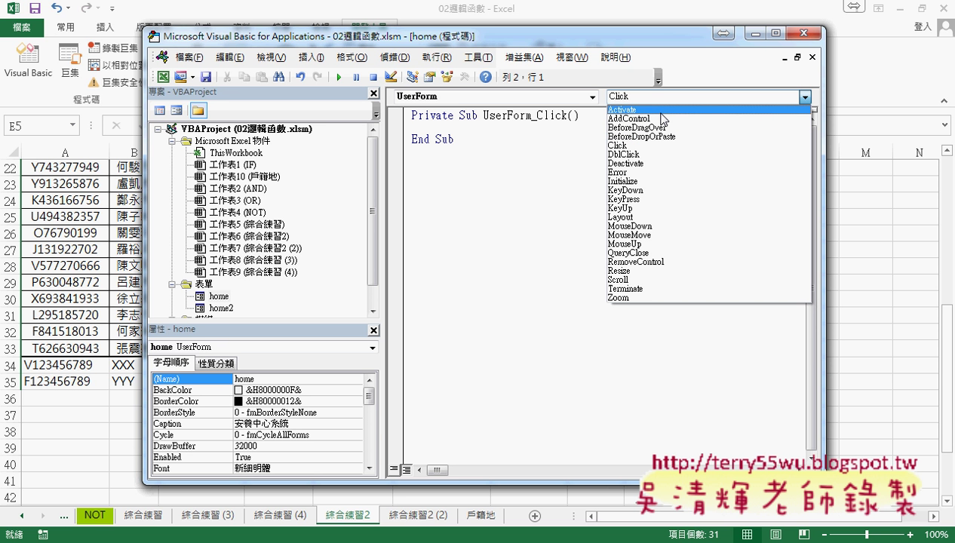
left_click(623, 111)
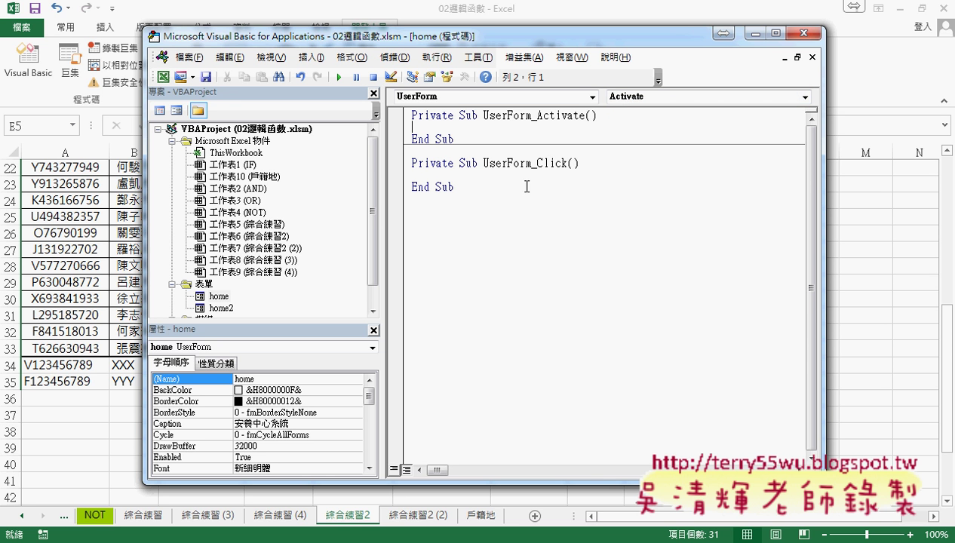
Delete the UserForm_Click procedure and indent the empty line inside UserForm_Activate
left_click(488, 201)
left_click_drag(487, 203, 412, 162)
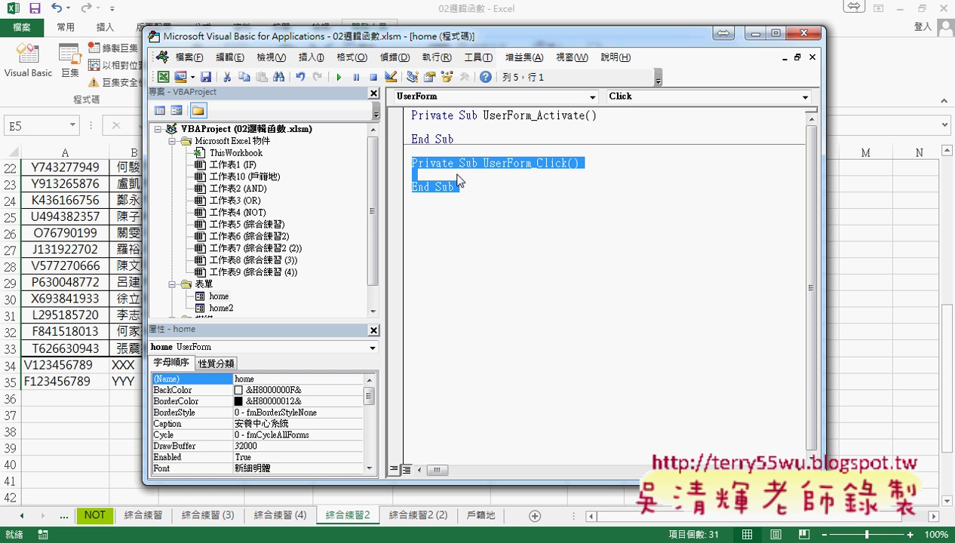
key("Delete")
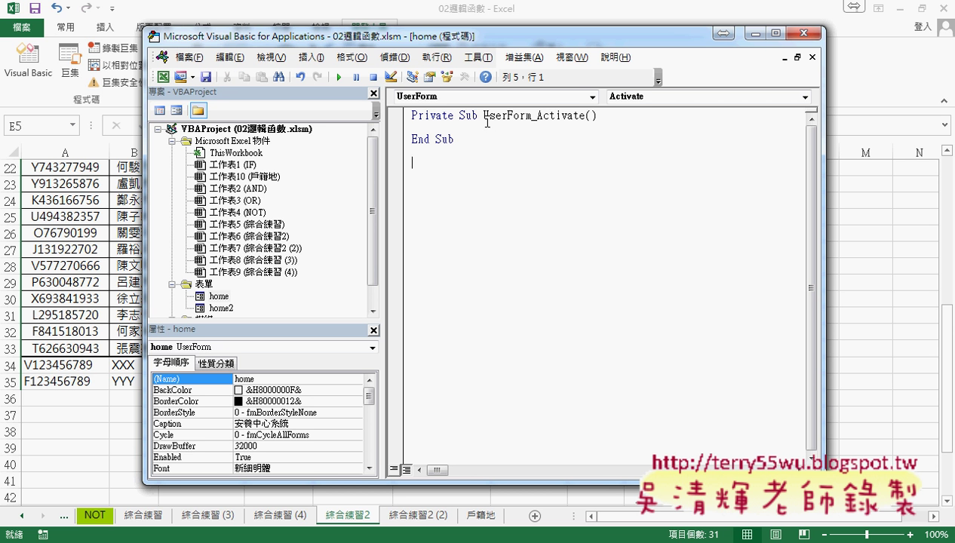
left_click_drag(477, 115, 458, 115)
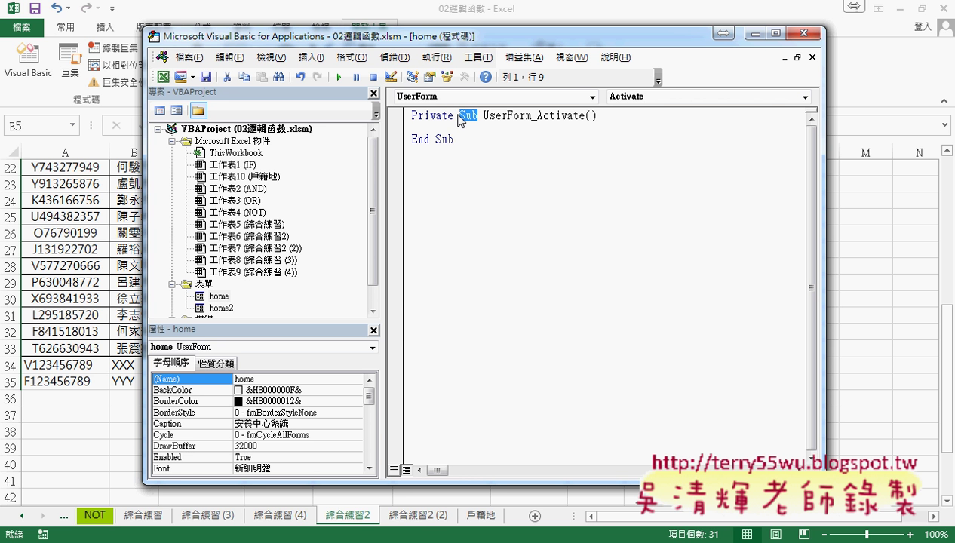
left_click_drag(483, 115, 583, 115)
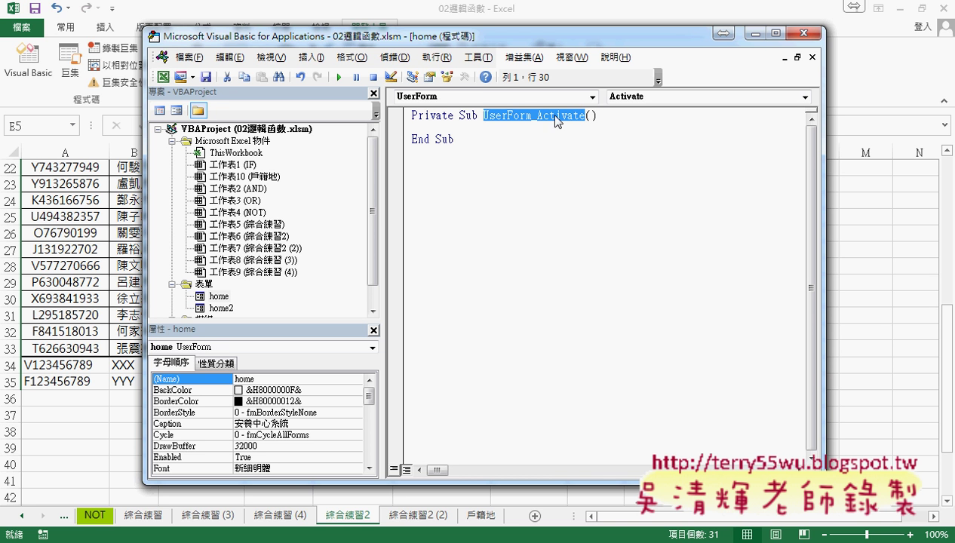
left_click_drag(455, 115, 476, 120)
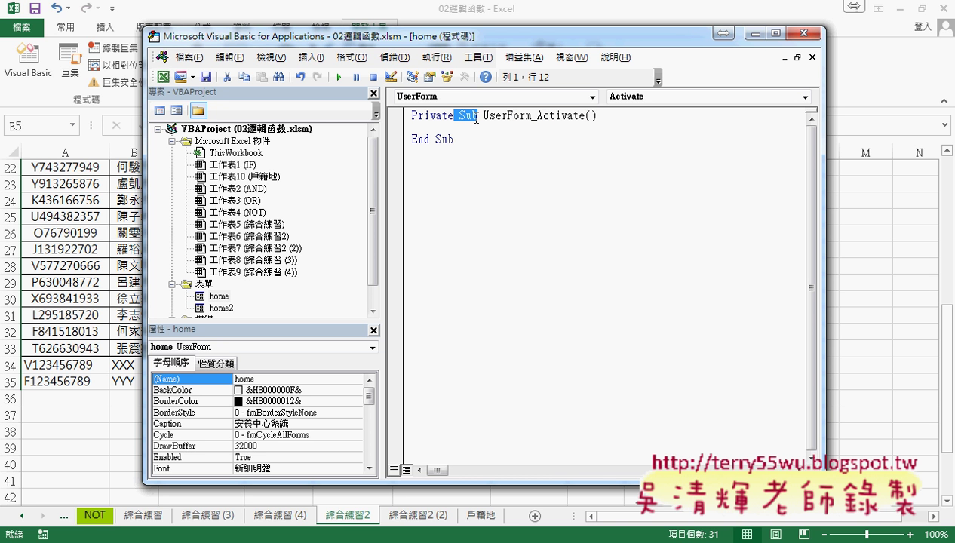
left_click(468, 127)
key("Tab")
Confirm in the form designer that the 戶籍地 combo box is named ComboBox1
double_click(219, 296)
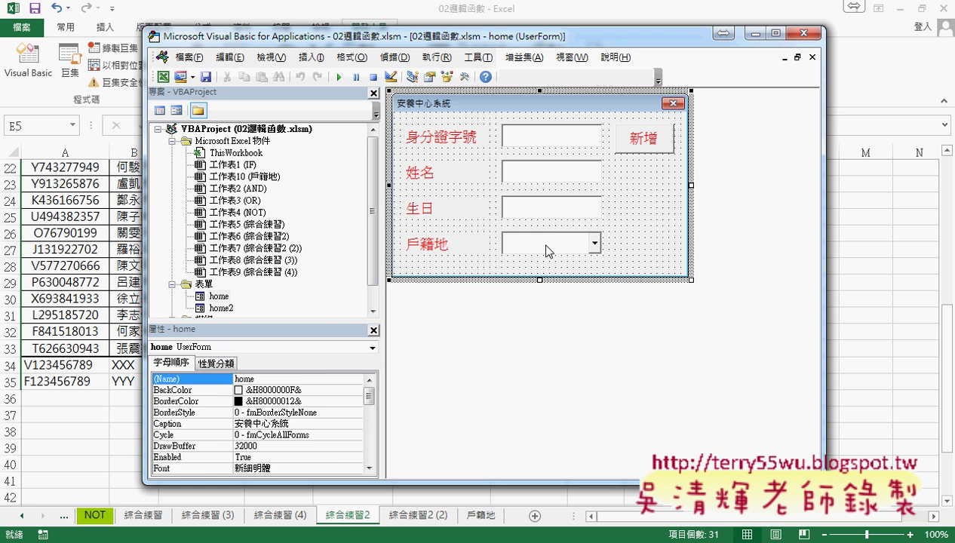
left_click(541, 243)
left_click_drag(286, 378, 222, 384)
key("ctrl+c")
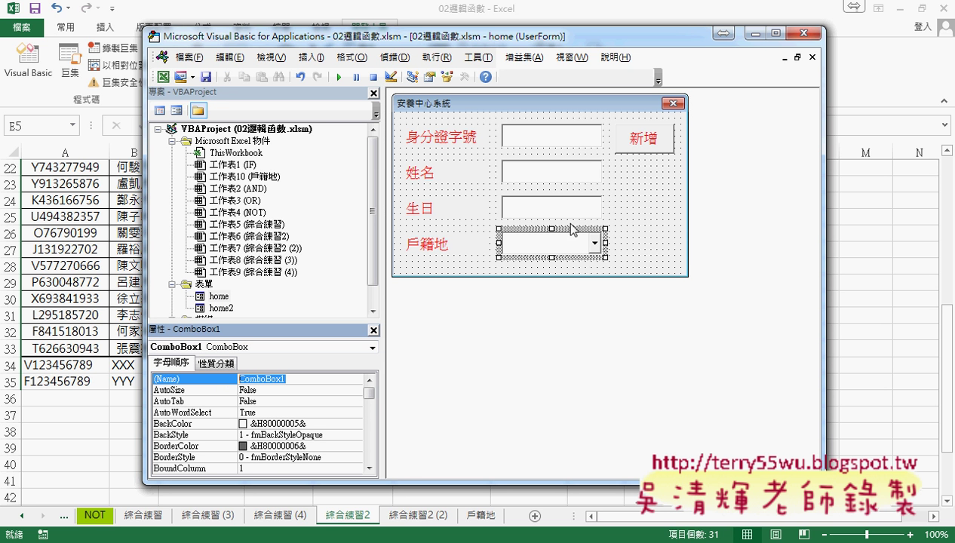
double_click(647, 205)
In UserForm_Activate, write ComboBox1.AddItem Sheets("戶籍地").Cells(1, "A")
key("Tab")
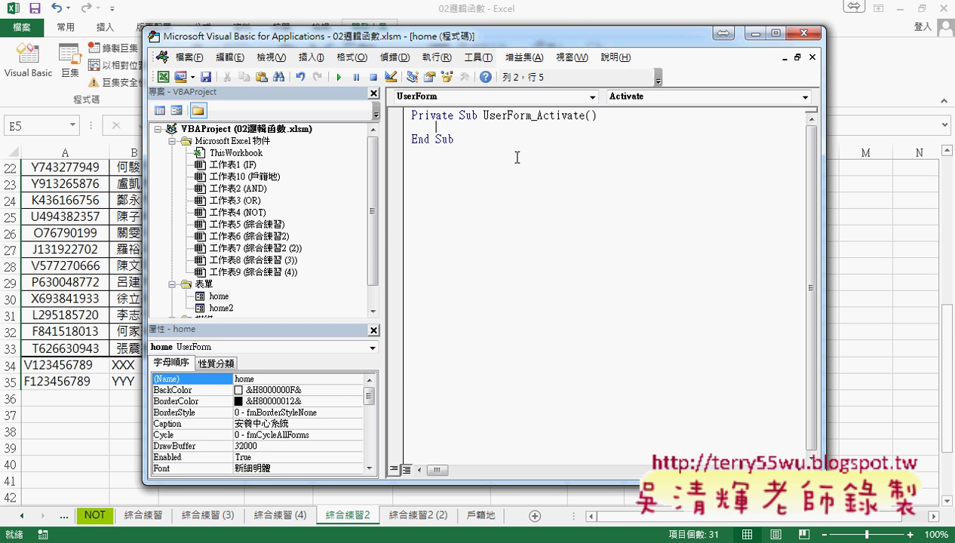
key("ctrl+v")
type(".")
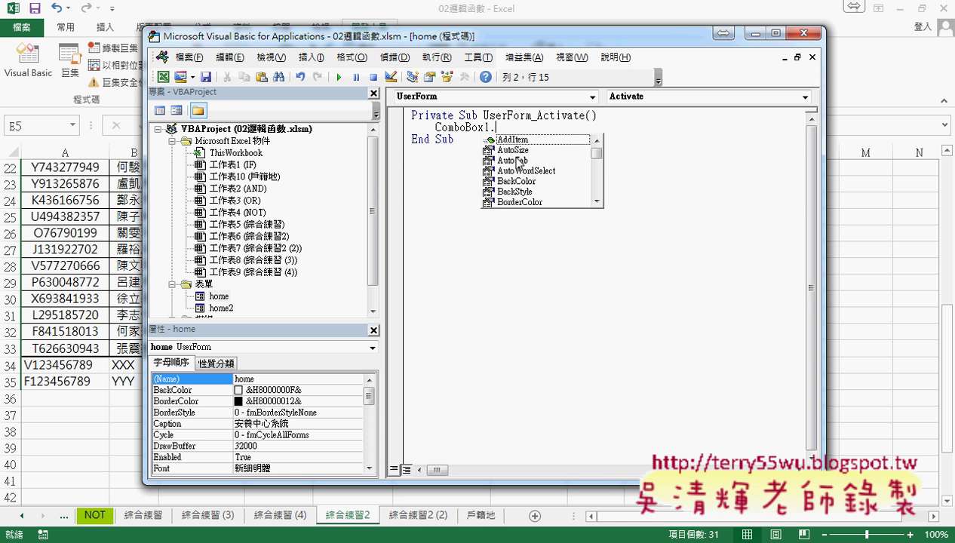
key("Down")
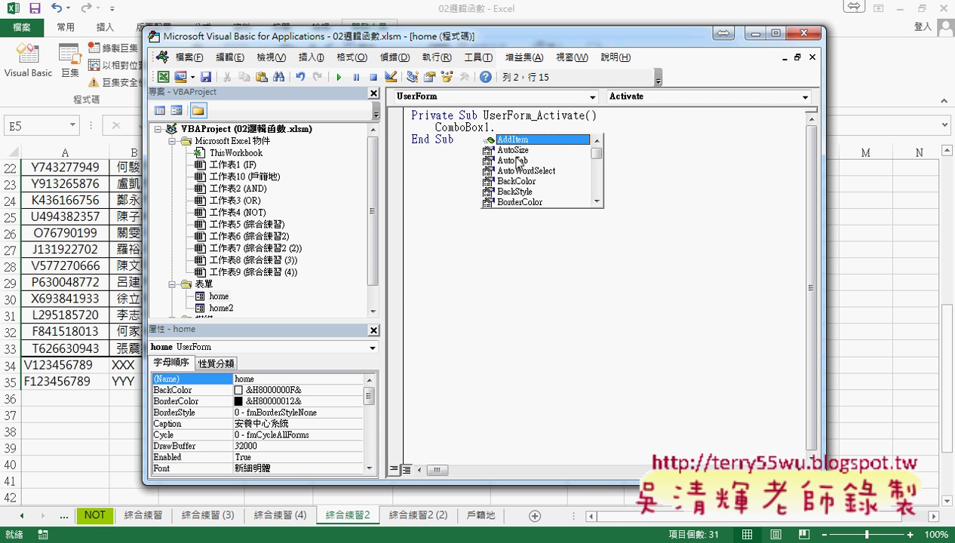
key("space")
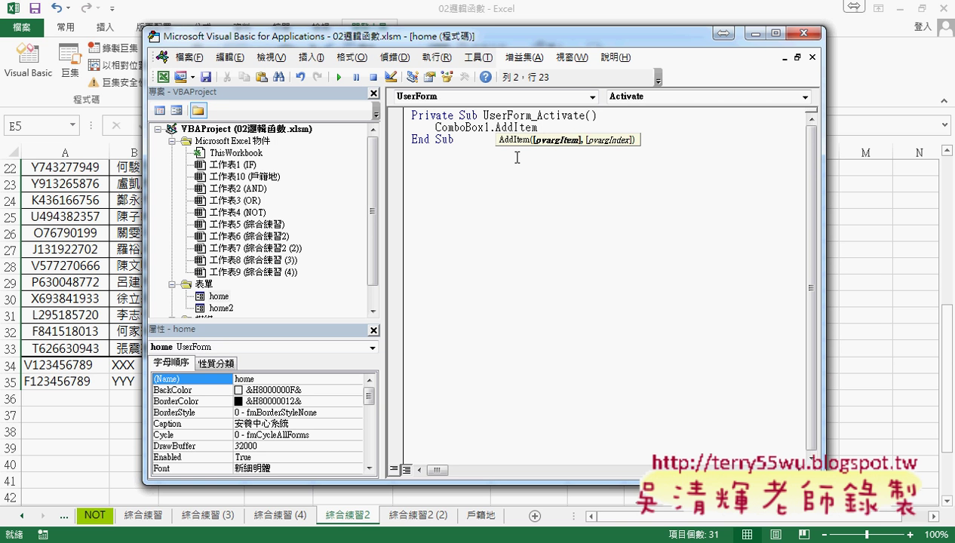
type("\"")
type("s")
type("h")
type("eet")
type("s(")
type("\"")
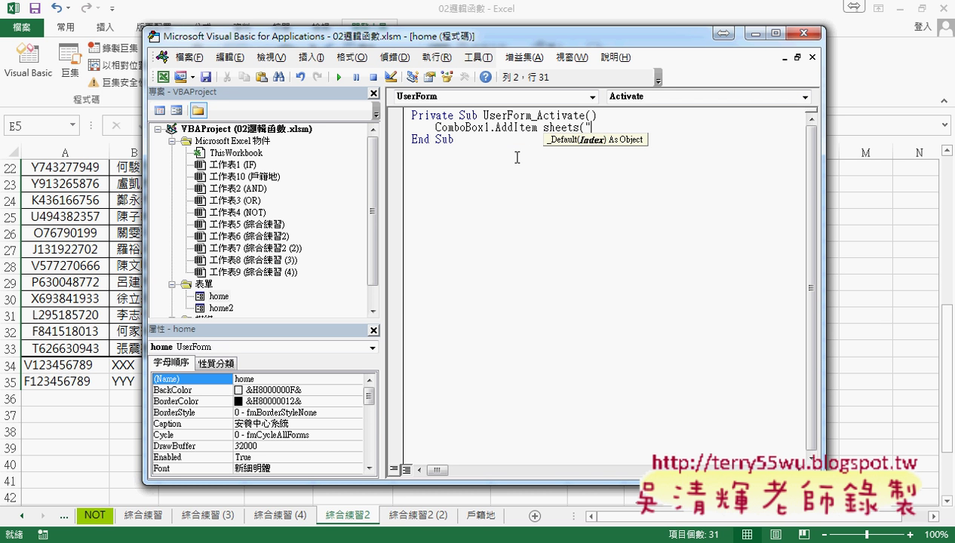
type("戶")
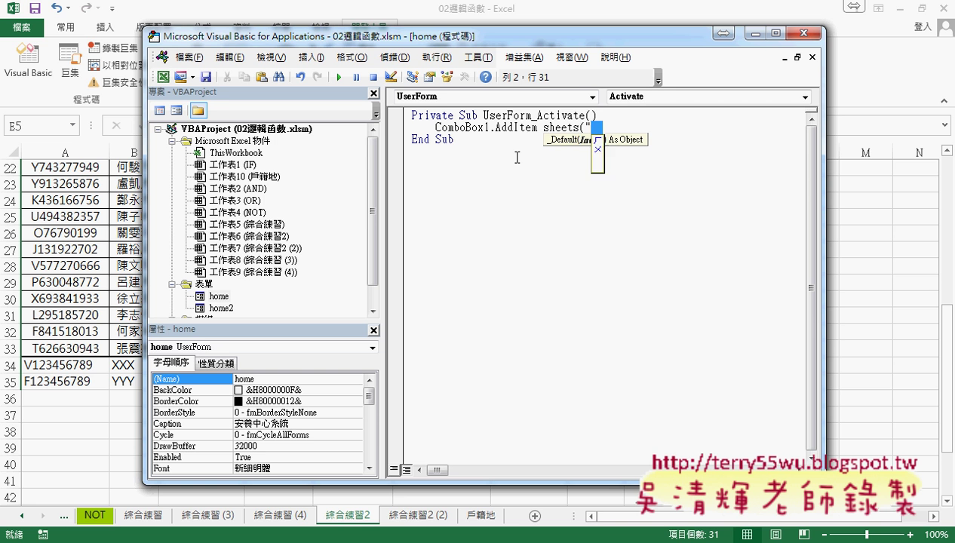
type("籍地")
key("Return")
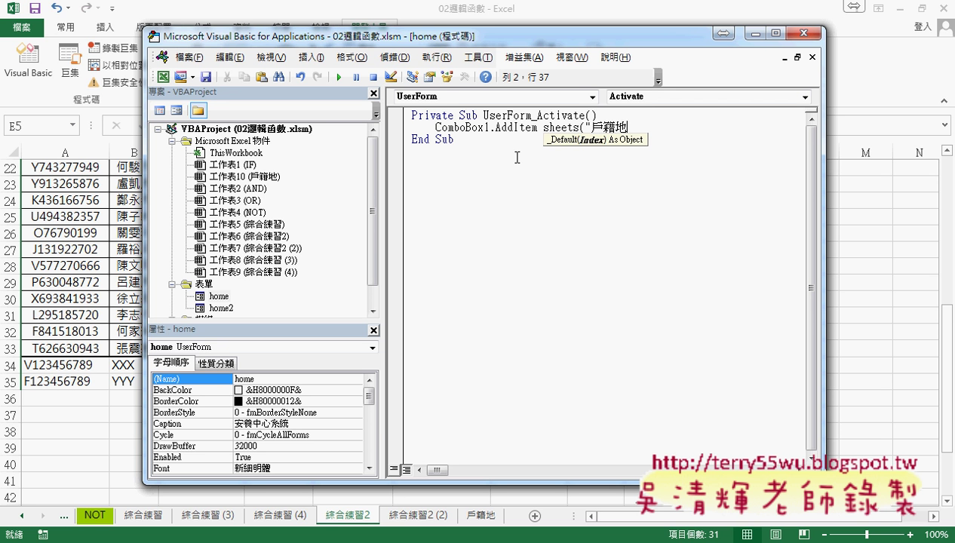
type("\")")
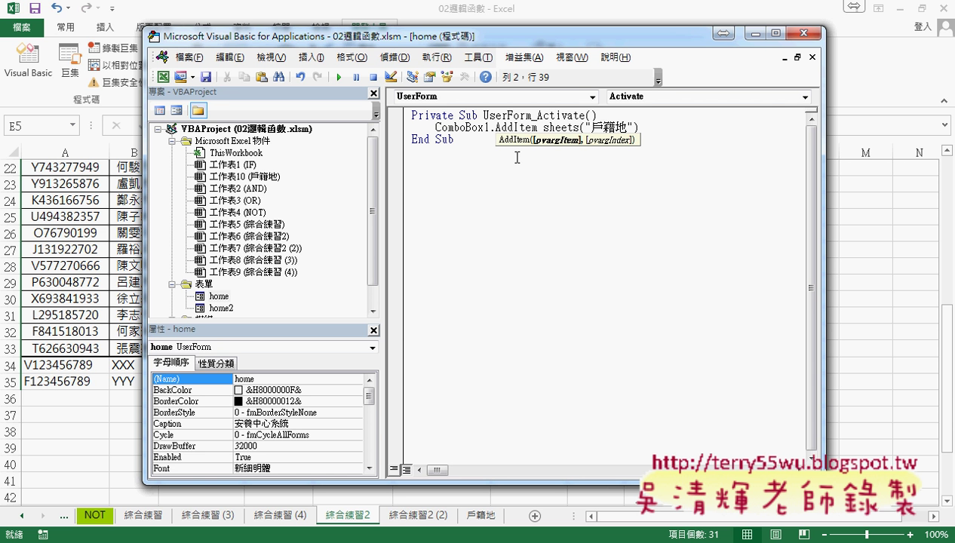
type(".")
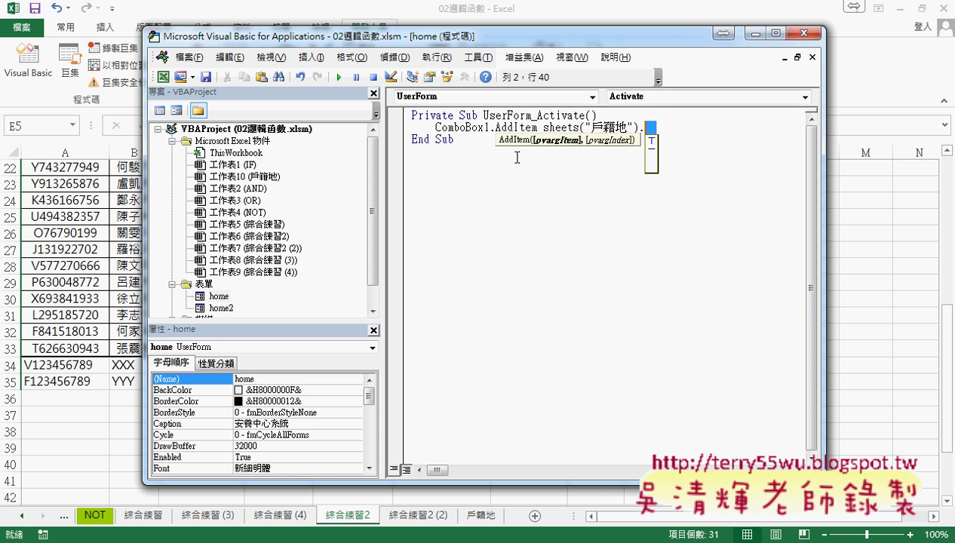
type("cee")
key("BackSpace")
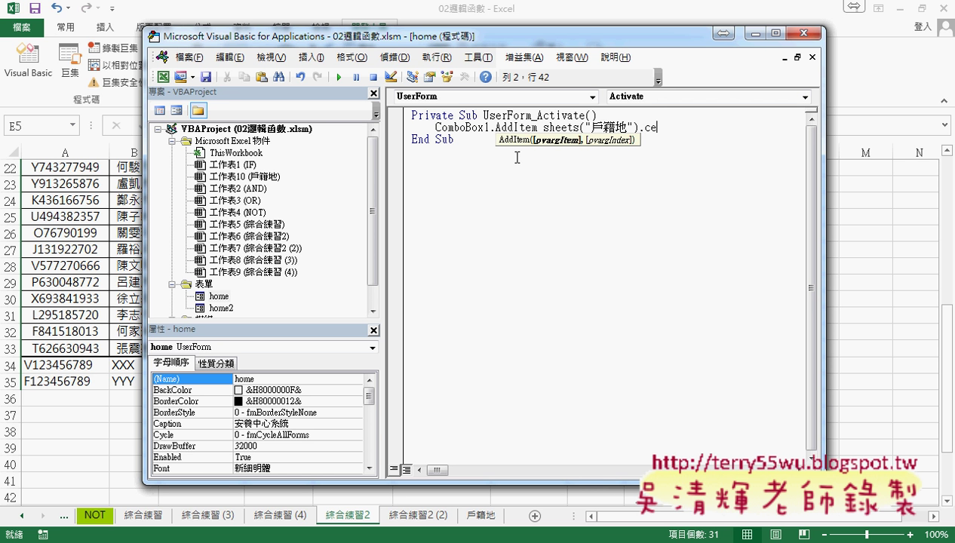
type("lls(")
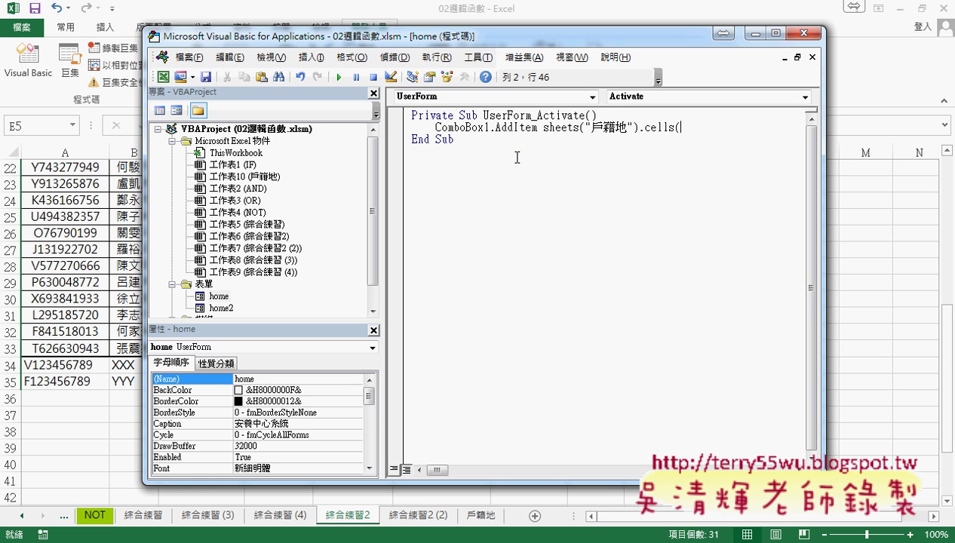
type("1")
type(",\"A")
type("\")")
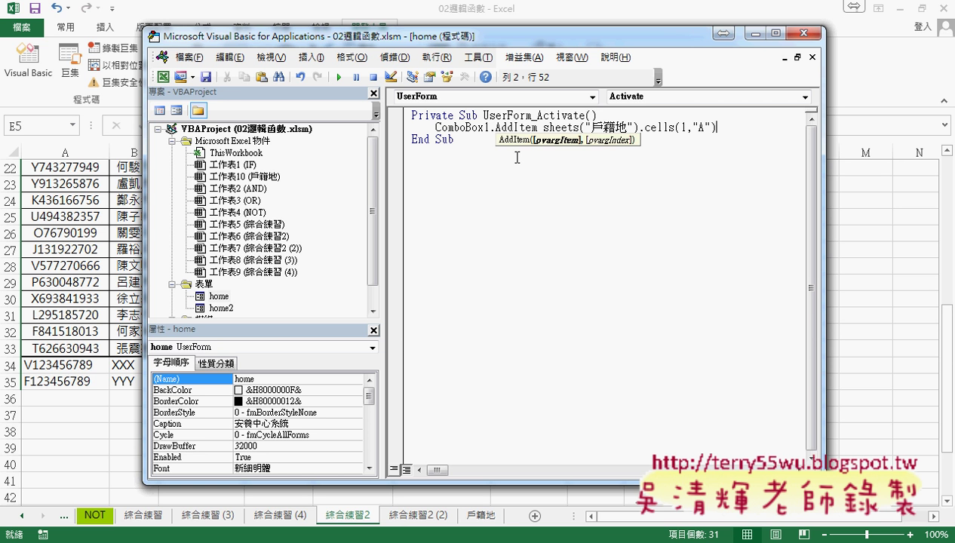
left_click(517, 158)
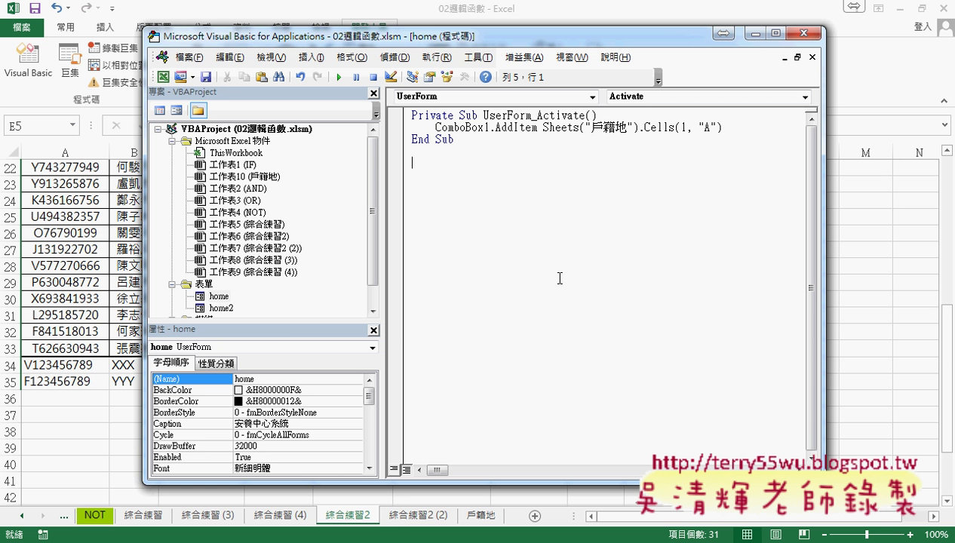
Run the form to check the 戶籍地 combo box lists the first place name
left_click(339, 77)
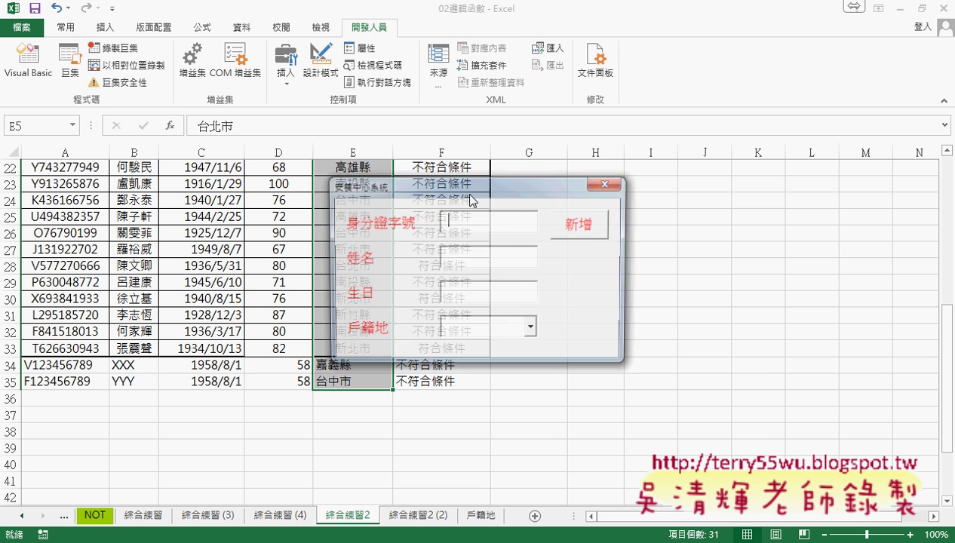
left_click(532, 328)
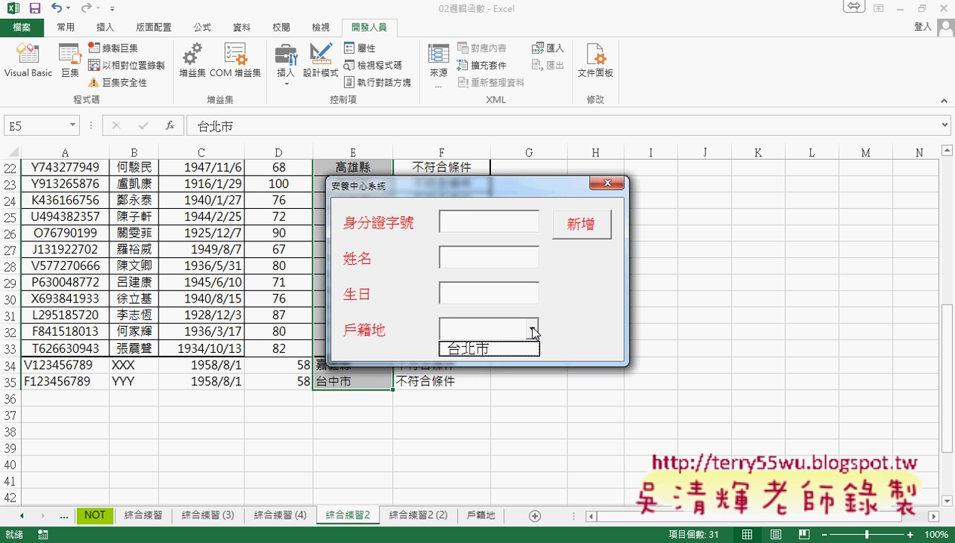
left_click(607, 184)
left_click(607, 183)
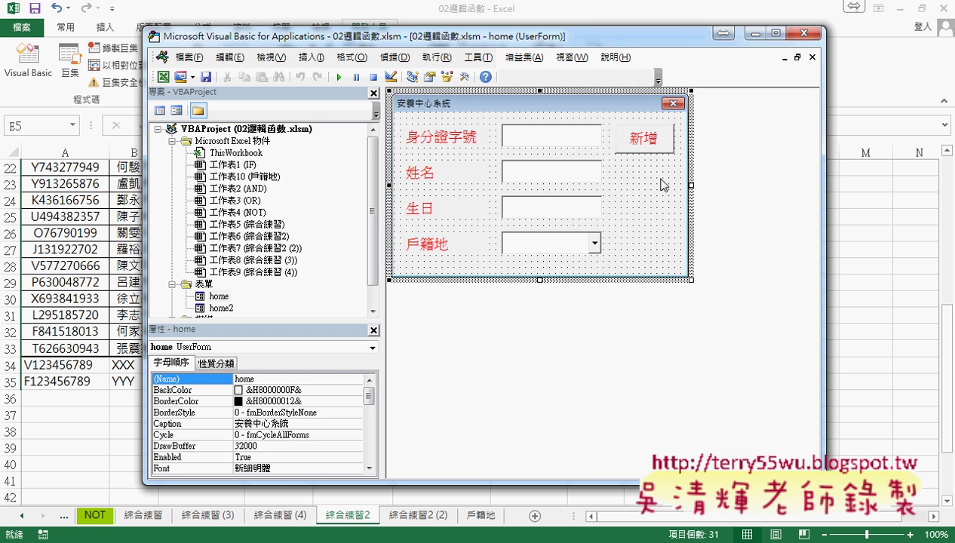
Duplicate the AddItem line and change the copy to Cells(2, "A")
key("F7")
left_click_drag(723, 128, 436, 128)
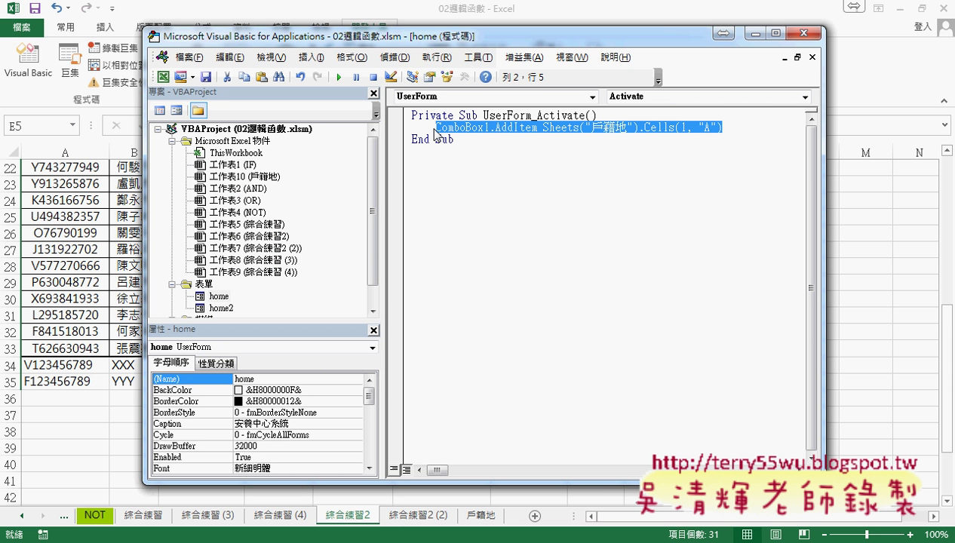
left_click(734, 127)
key("Return")
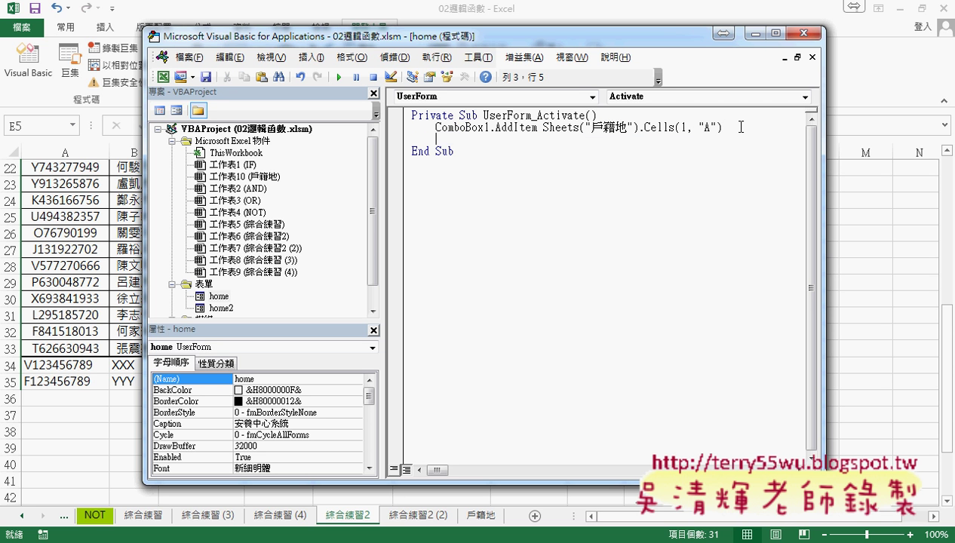
type("ComboBox1.AddItem Sheets(\"戶籍地\").Cells(1, \"A\")")
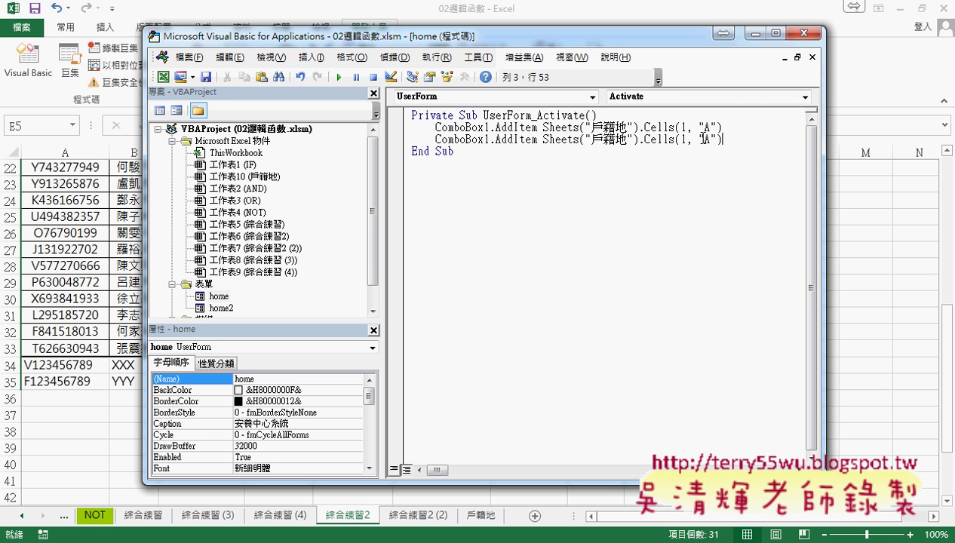
left_click(687, 139)
left_click_drag(688, 139, 681, 139)
type("2")
Run the form again to confirm the list shows 台北市 and 高雄縣
left_click(339, 77)
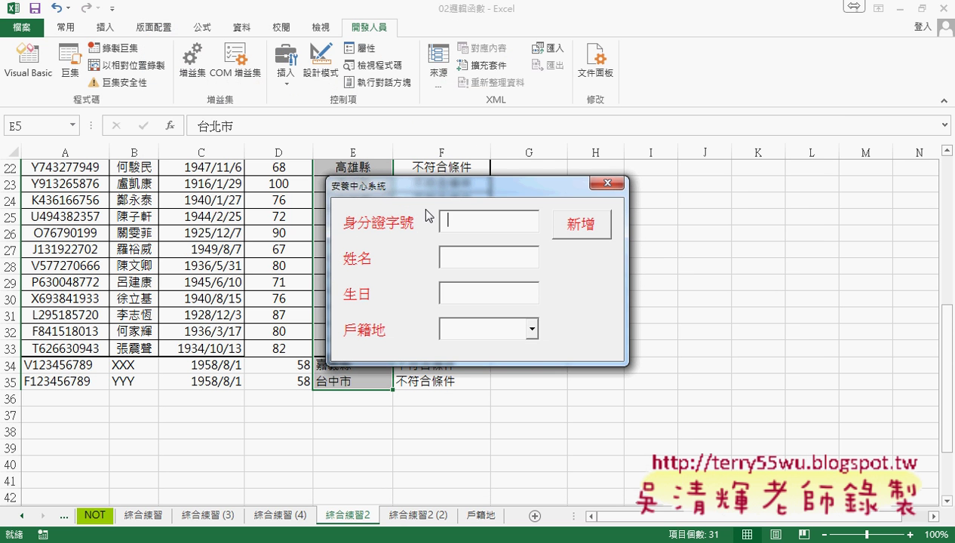
left_click(533, 330)
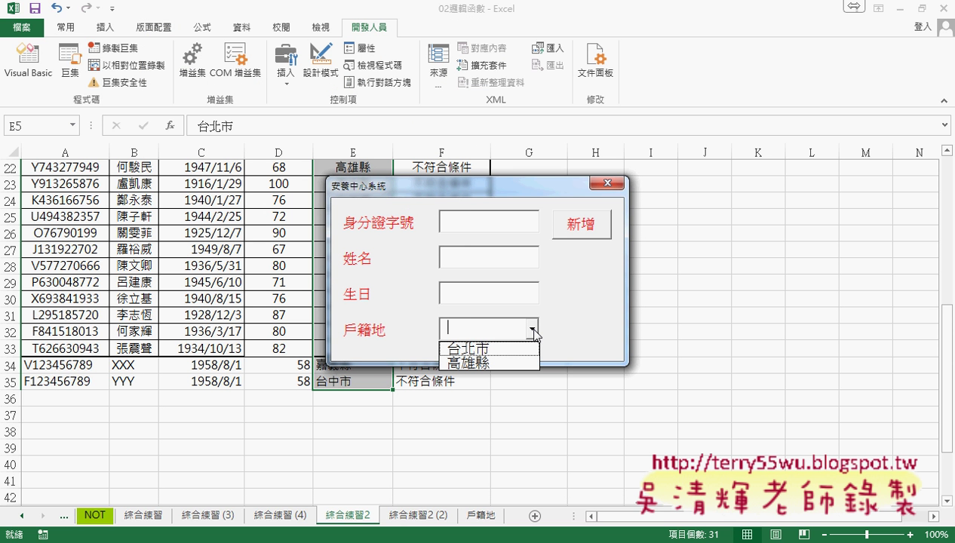
left_click(605, 182)
Reopen the form's code and select the row number 2 in Cells(2, "A")
left_click(606, 183)
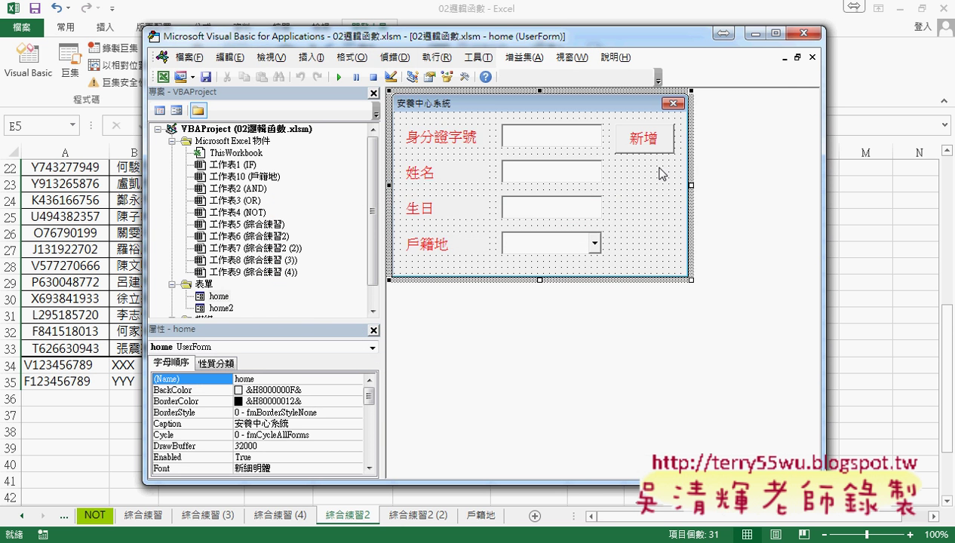
key("F7")
left_click(723, 139)
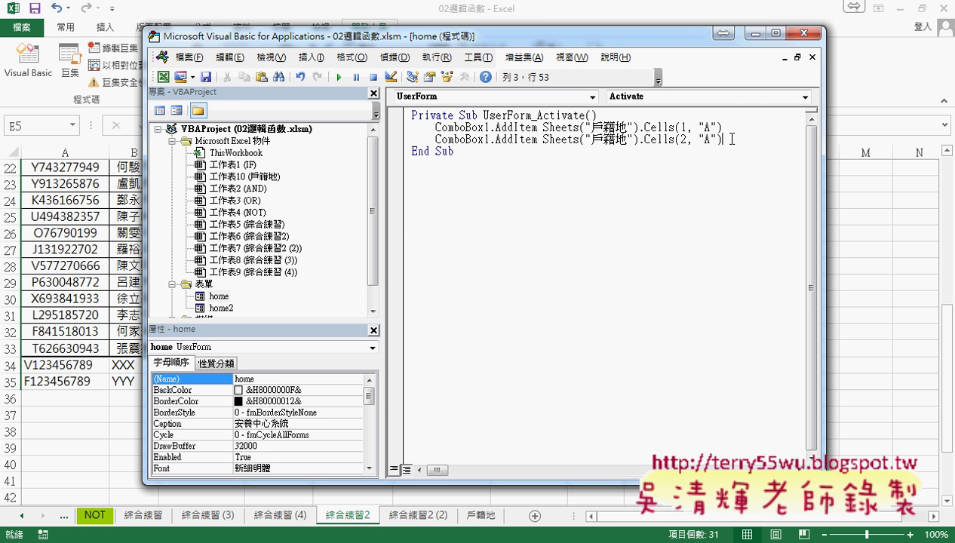
left_click_drag(686, 140, 680, 140)
left_click(683, 140)
double_click(683, 140)
Add a For i = 1 To 10 … Next loop below the AddItem lines
left_click(728, 140)
key("Return")
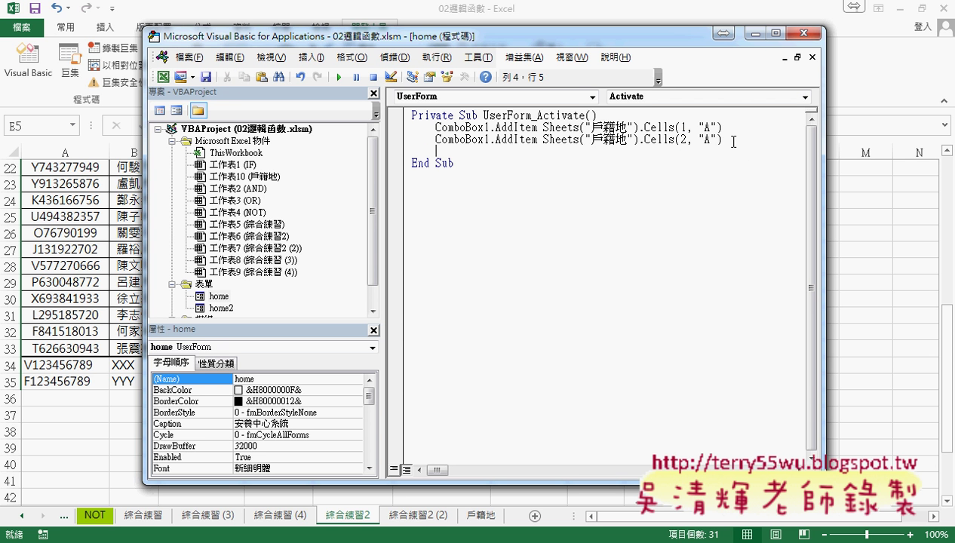
type("for ")
type("i")
type("=")
type("1 to")
type(" 10")
key("Return")
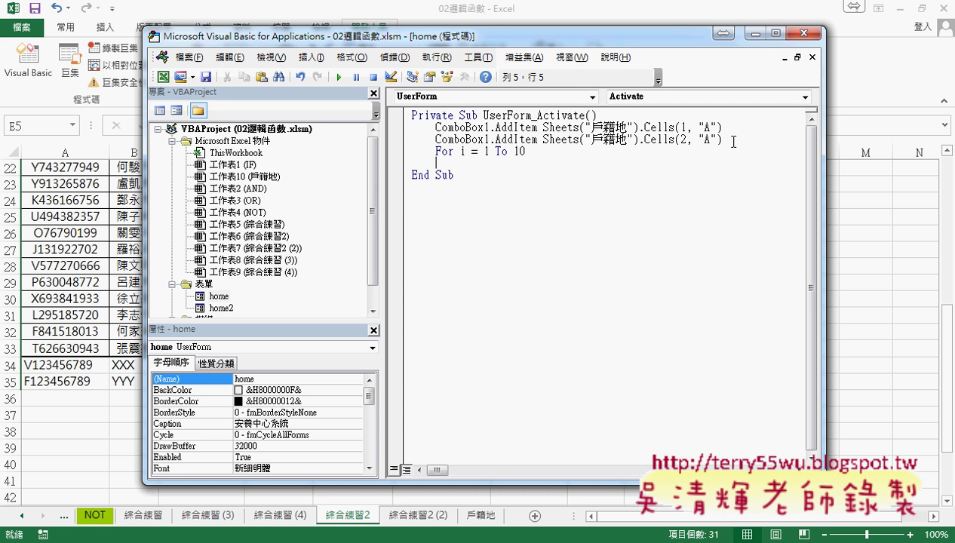
key("Return")
type("ne")
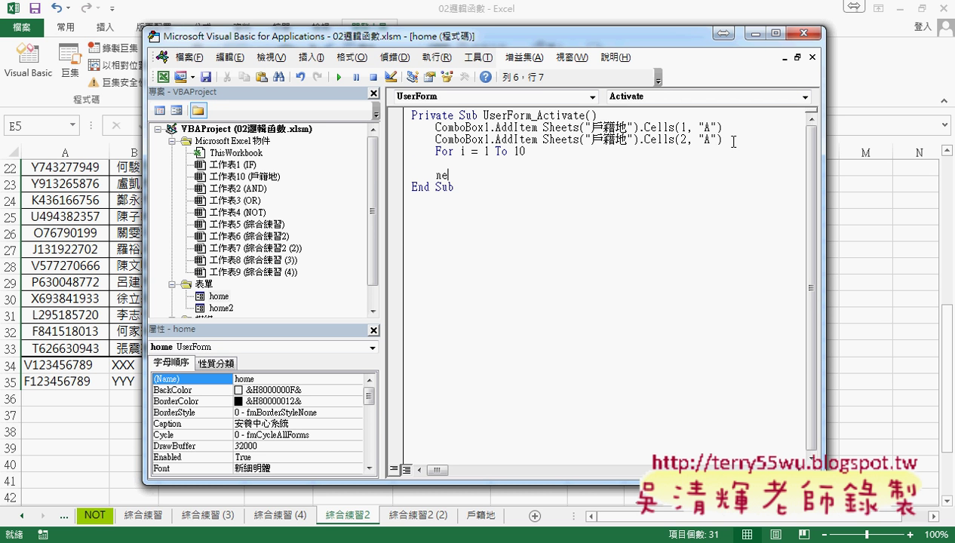
type("xt")
key("Up")
Move the row-1 AddItem line into the loop, delete the row-2 line, and use Cells(i, "A")
left_click_drag(723, 141, 653, 143)
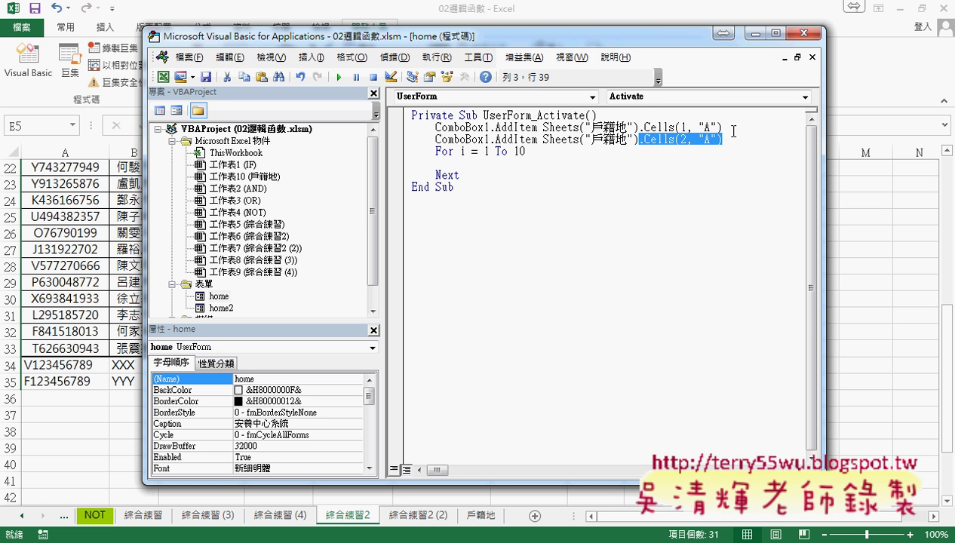
mouse_move(722, 127)
left_mouse_down()
mouse_move(442, 127)
mouse_move(437, 163)
left_mouse_up()
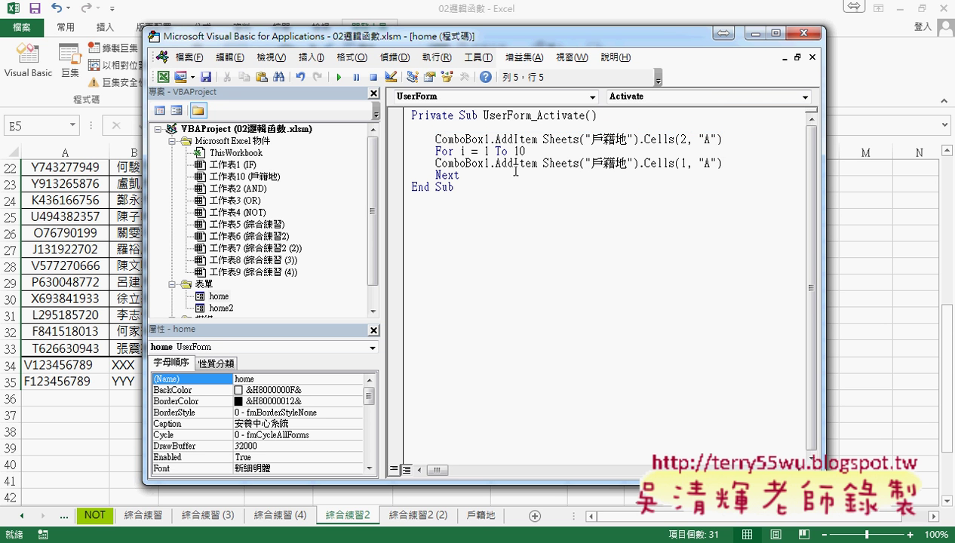
key("Tab")
left_click_drag(722, 139, 427, 140)
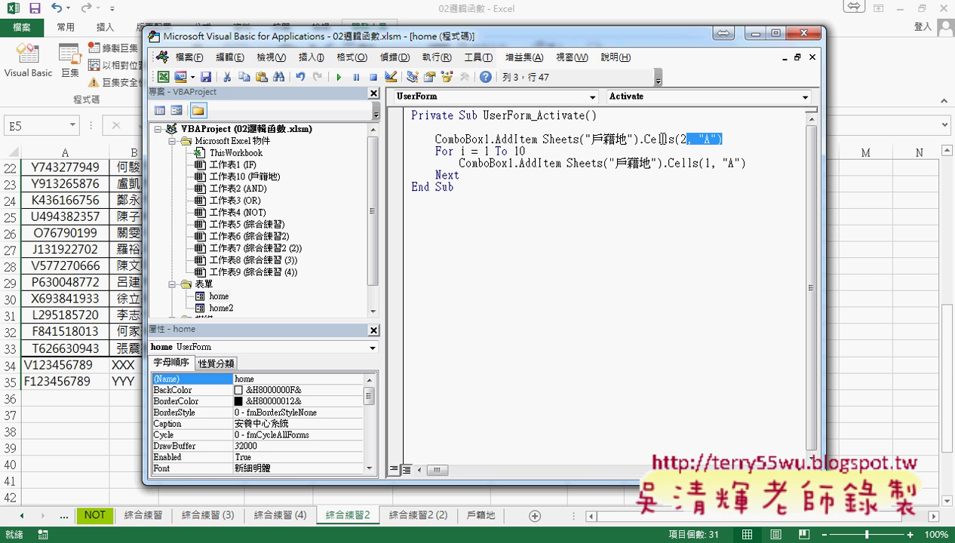
key("Delete")
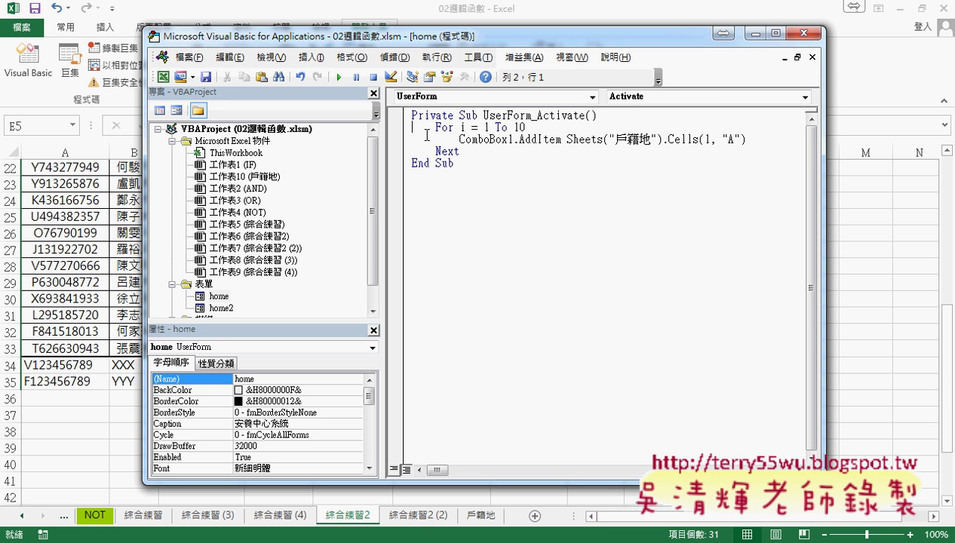
double_click(707, 139)
type("i")
Test-run the form, pick 台中市 from the ten place names in 戶籍地, then close it
left_click(338, 82)
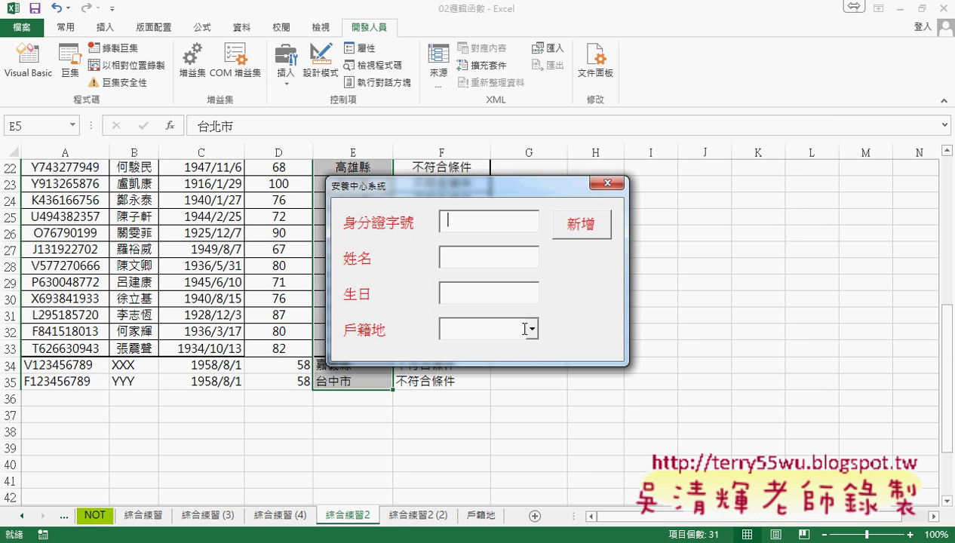
left_click(533, 331)
scroll(528, 423, "down", 1)
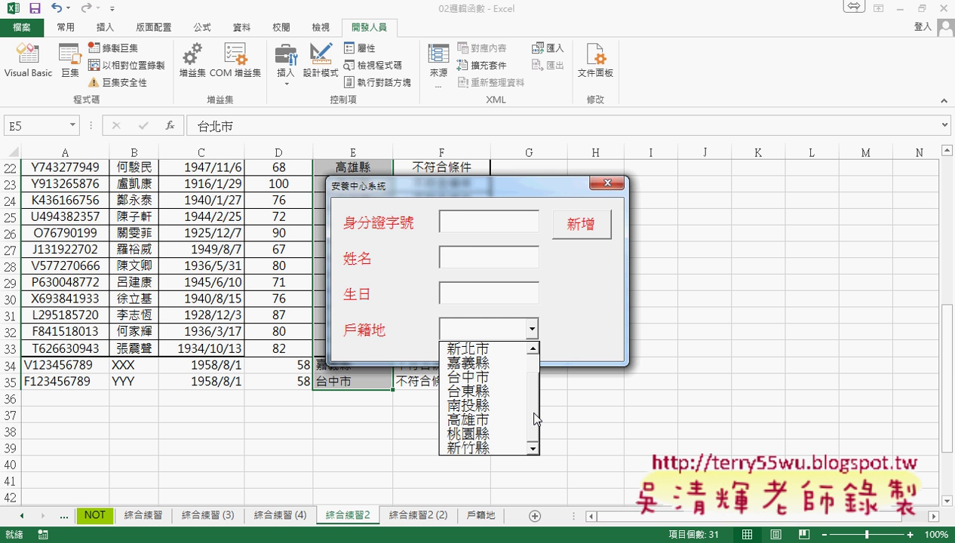
left_click(483, 376)
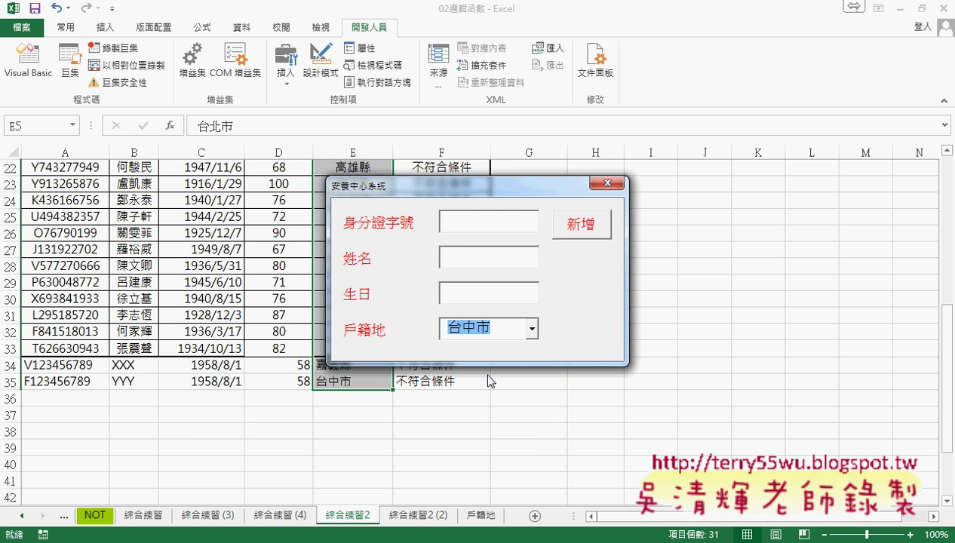
left_click(606, 183)
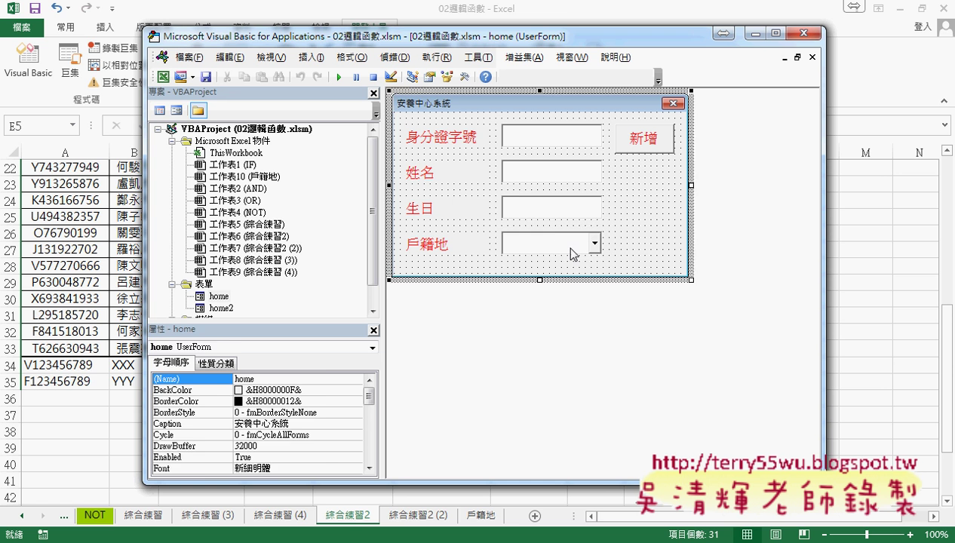
Confirm in Properties that the 戶籍地 combo box is named ComboBox1
left_click(567, 248)
double_click(278, 380)
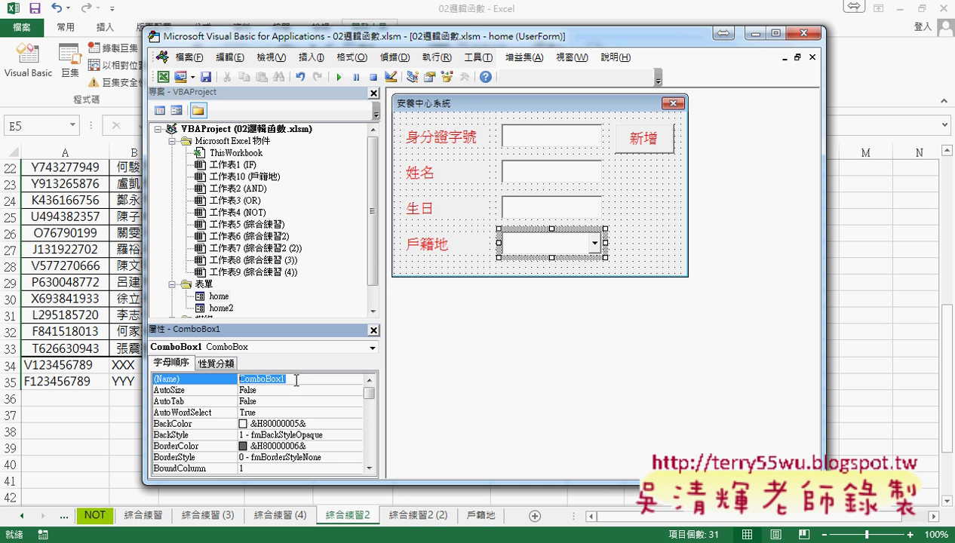
left_click(669, 166)
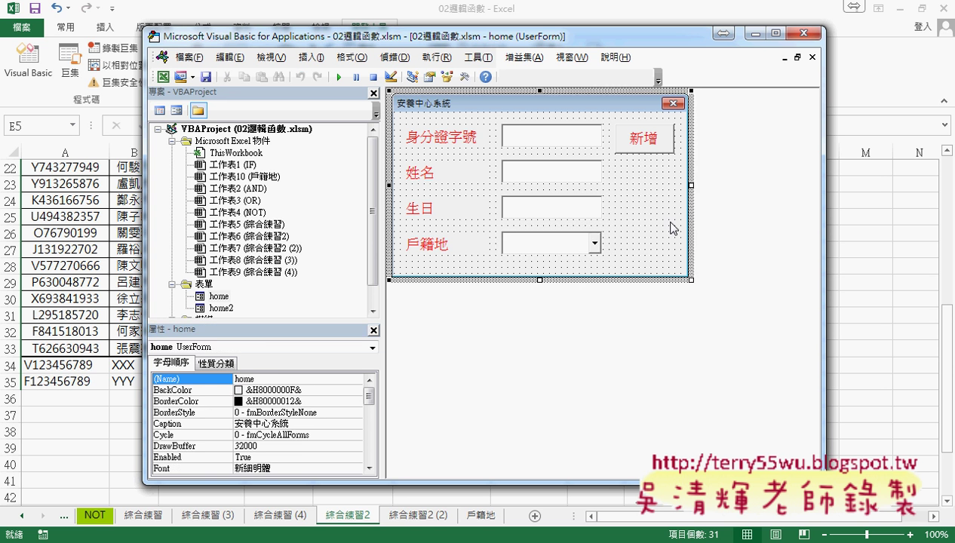
Return to the form's Activate code and restore the original ComboBox1.AddItem loop line
key("F7")
left_click_drag(513, 139, 747, 138)
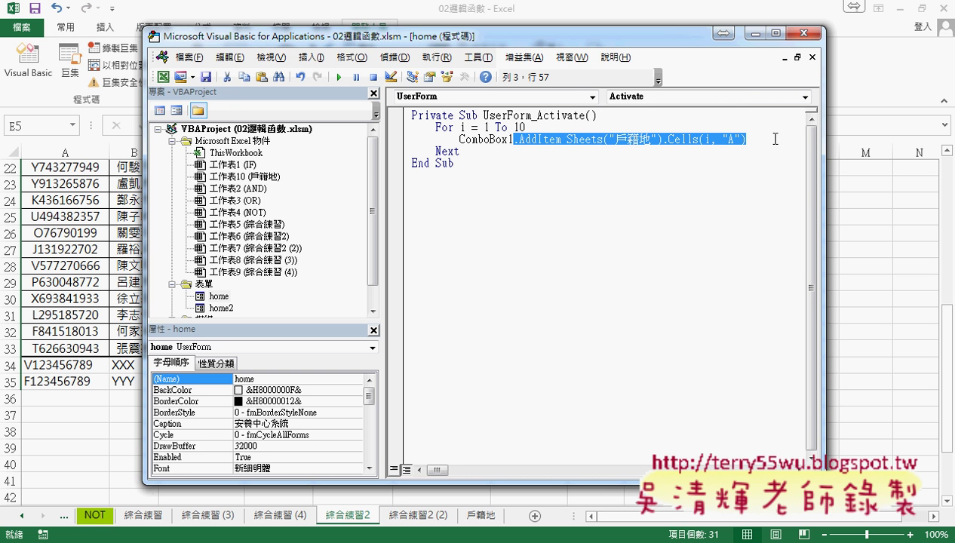
type(".")
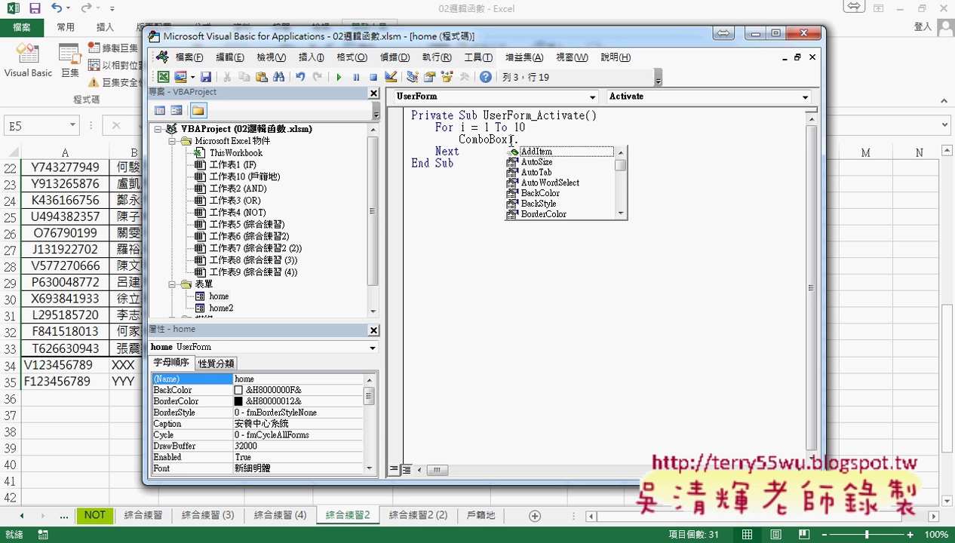
key("Escape")
key("ctrl+z")
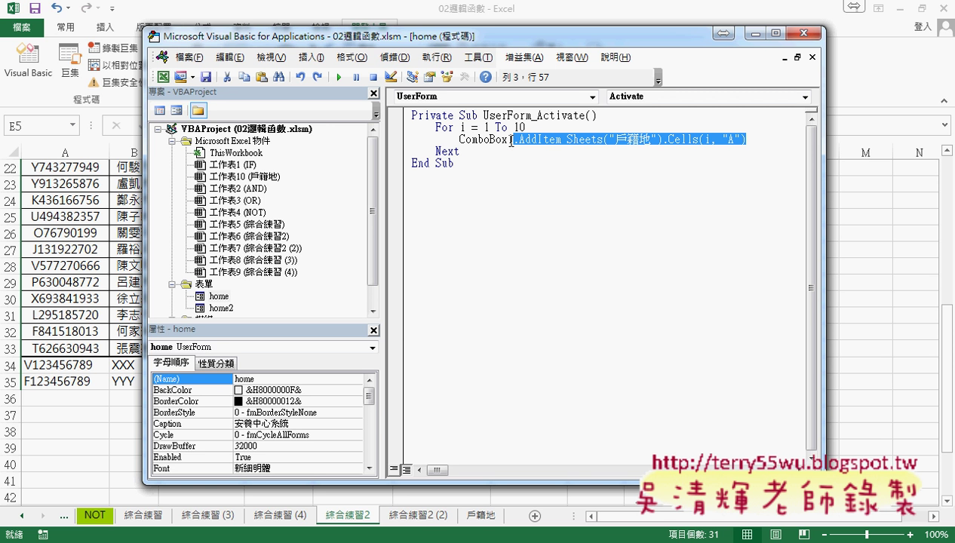